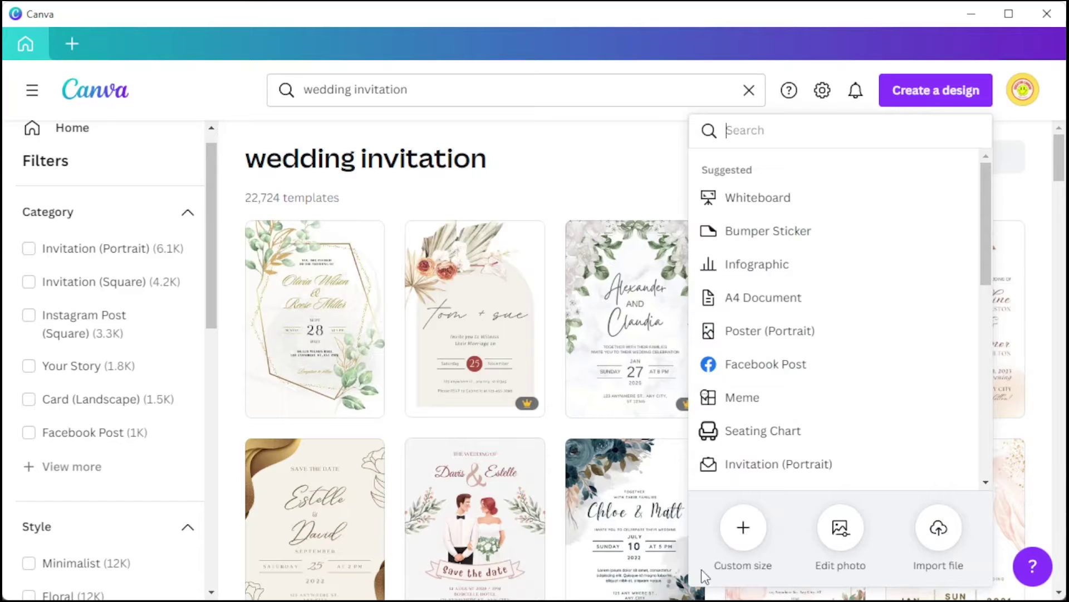
Skip the custom size and open the Cream Minimalist Wedding Invitation template from the template grid.
{"action": "left_click", "coordinate": [737, 544]}
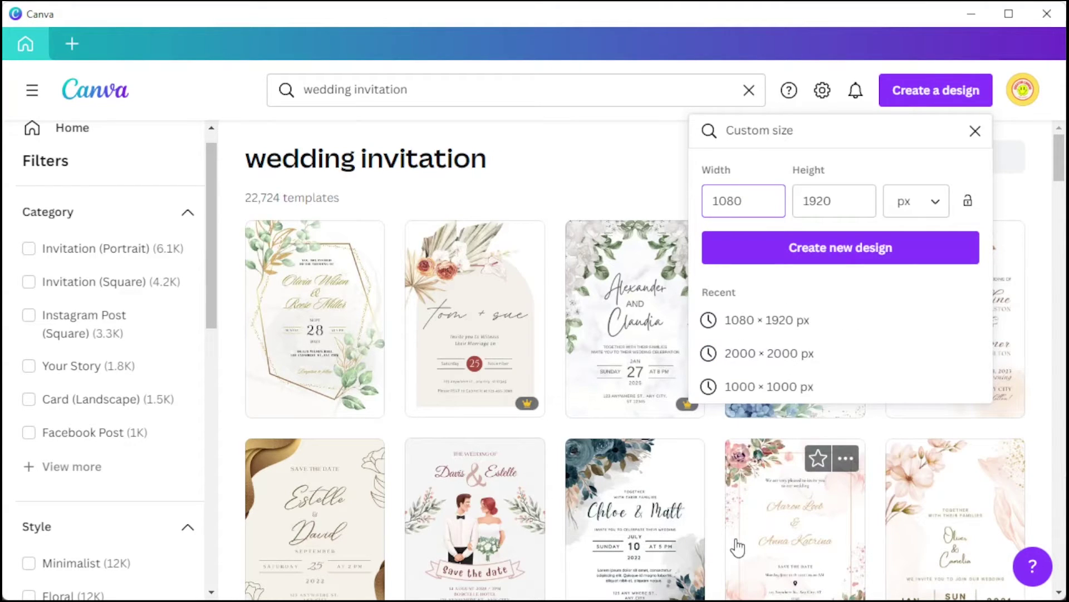
{"action": "left_click", "coordinate": [838, 202]}
{"action": "left_click", "coordinate": [614, 176]}
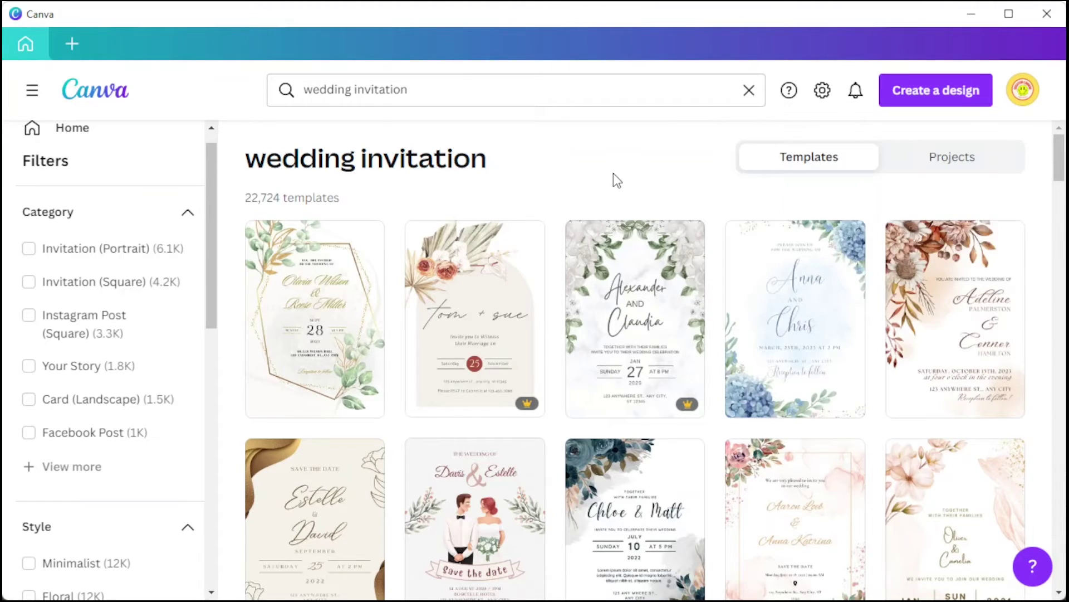
{"action": "scroll", "coordinate": [613, 176], "scroll_direction": "down", "scroll_amount": 20}
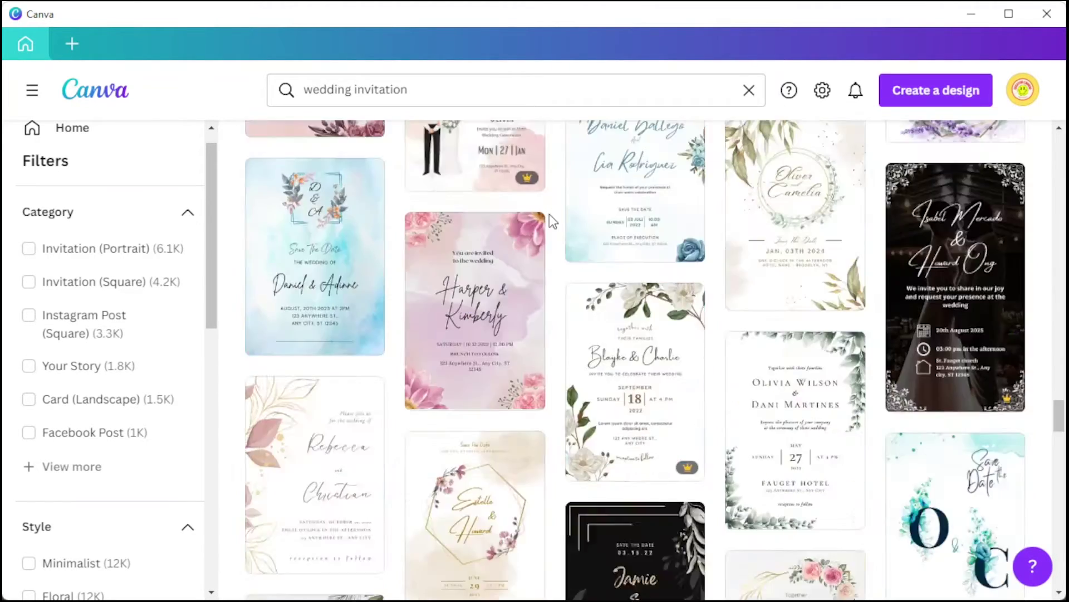
{"action": "scroll", "coordinate": [550, 213], "scroll_direction": "down", "scroll_amount": 15}
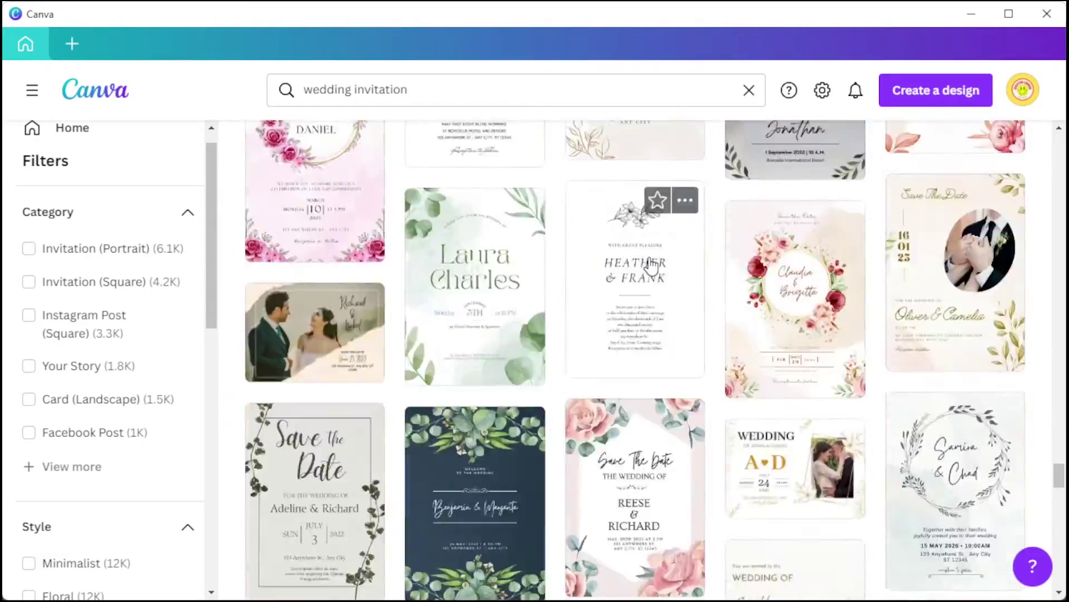
{"action": "scroll", "coordinate": [652, 268], "scroll_direction": "down", "scroll_amount": 15}
{"action": "scroll", "coordinate": [690, 256], "scroll_direction": "down", "scroll_amount": 15}
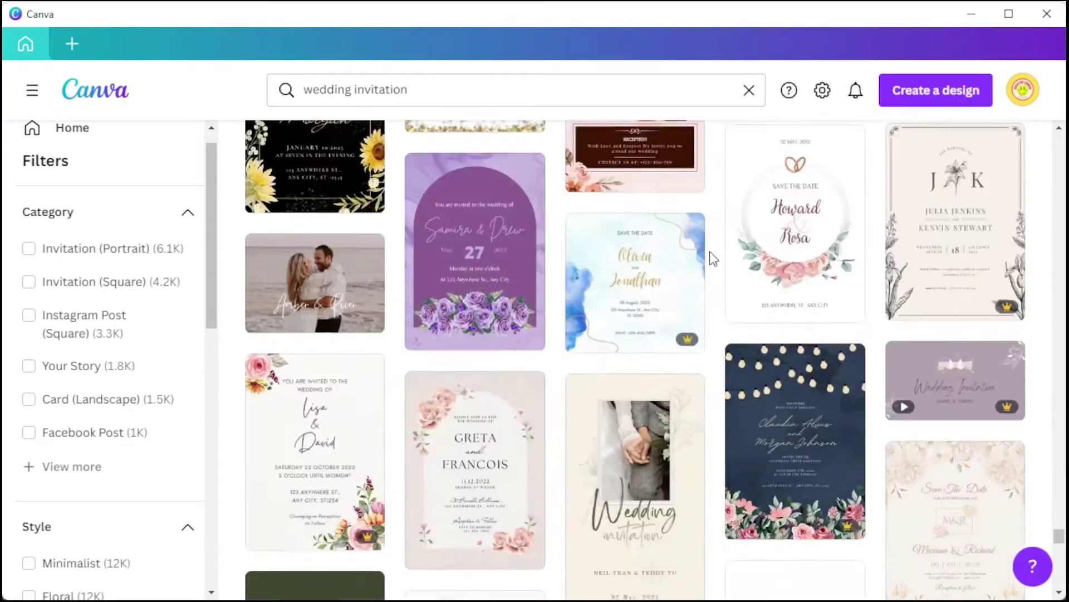
{"action": "scroll", "coordinate": [709, 252], "scroll_direction": "down", "scroll_amount": 15}
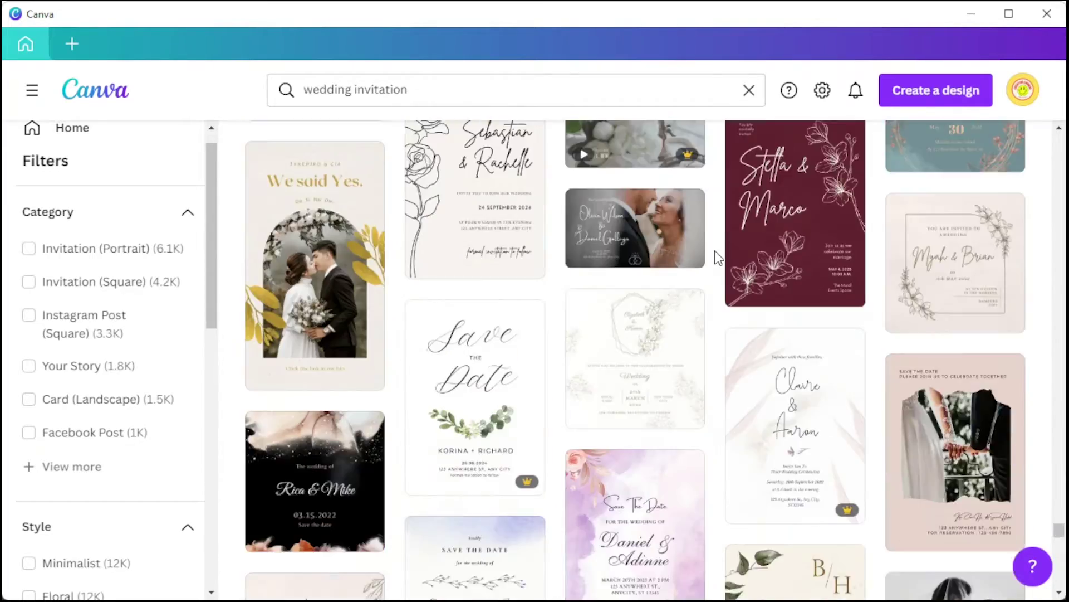
{"action": "left_click", "coordinate": [544, 320]}
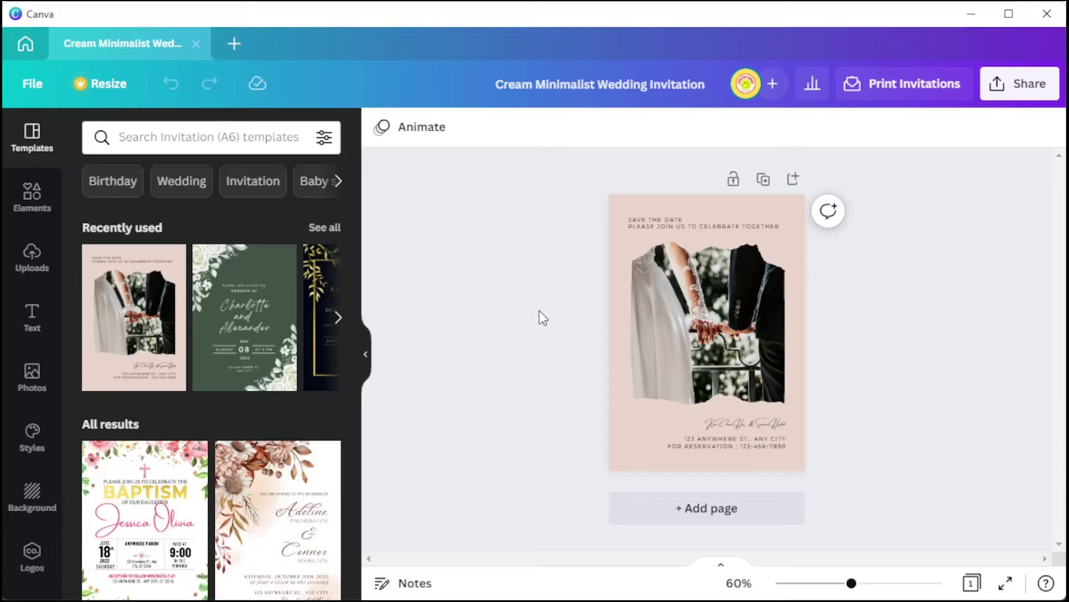
Swap the invitation's couple photo for the uploaded photo of two people on a lake pier.
{"action": "left_click", "coordinate": [691, 328]}
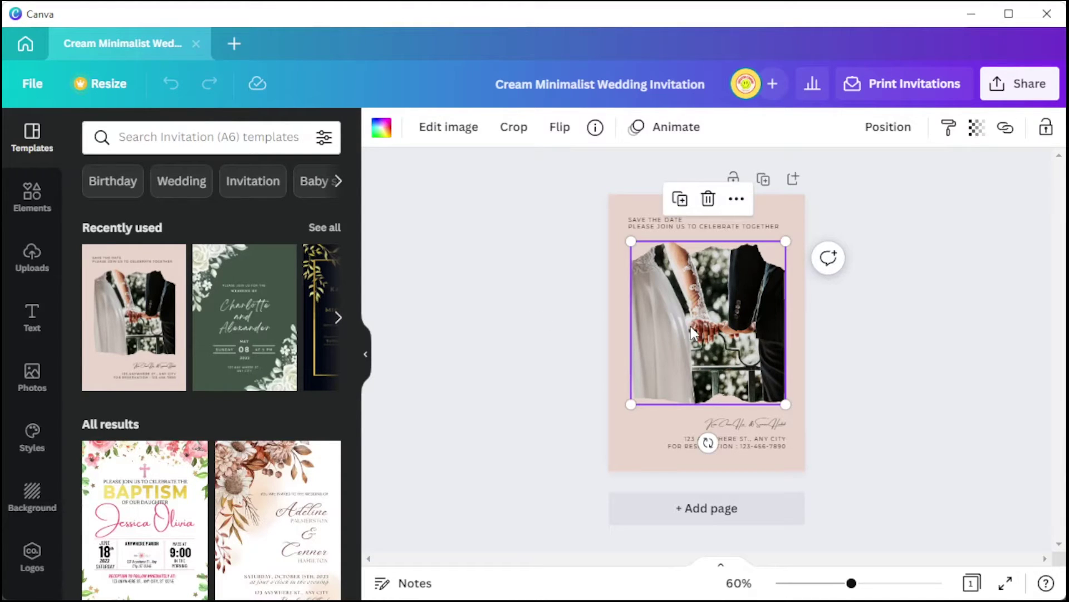
{"action": "left_click", "coordinate": [32, 259]}
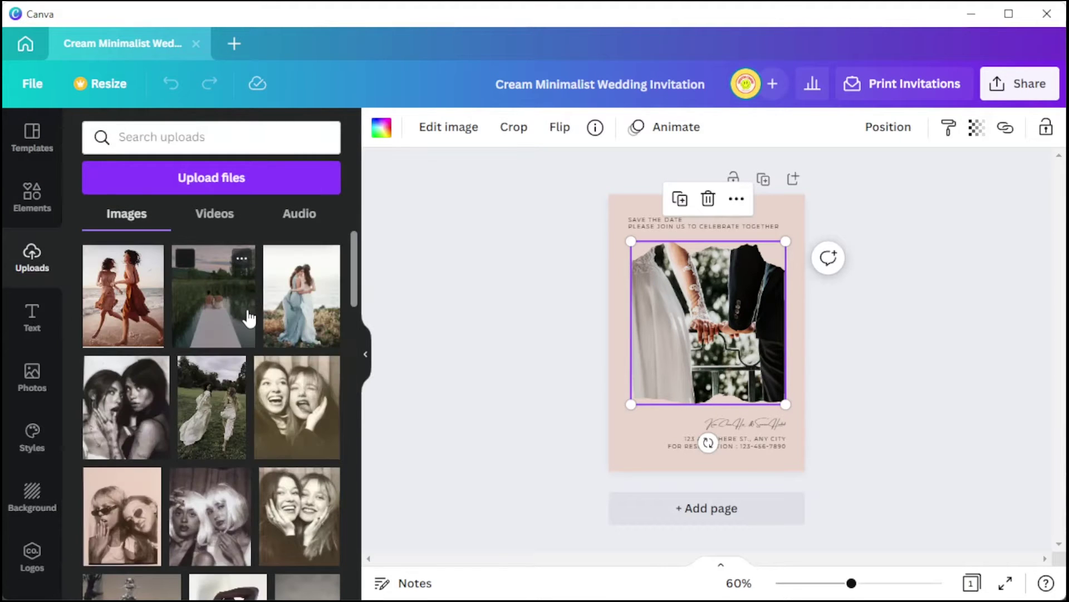
{"action": "left_click_drag", "start_coordinate": [206, 323], "coordinate": [710, 329]}
{"action": "left_click", "coordinate": [909, 326]}
{"action": "double_click", "coordinate": [776, 337]}
{"action": "left_click", "coordinate": [888, 343]}
{"action": "left_click", "coordinate": [687, 333]}
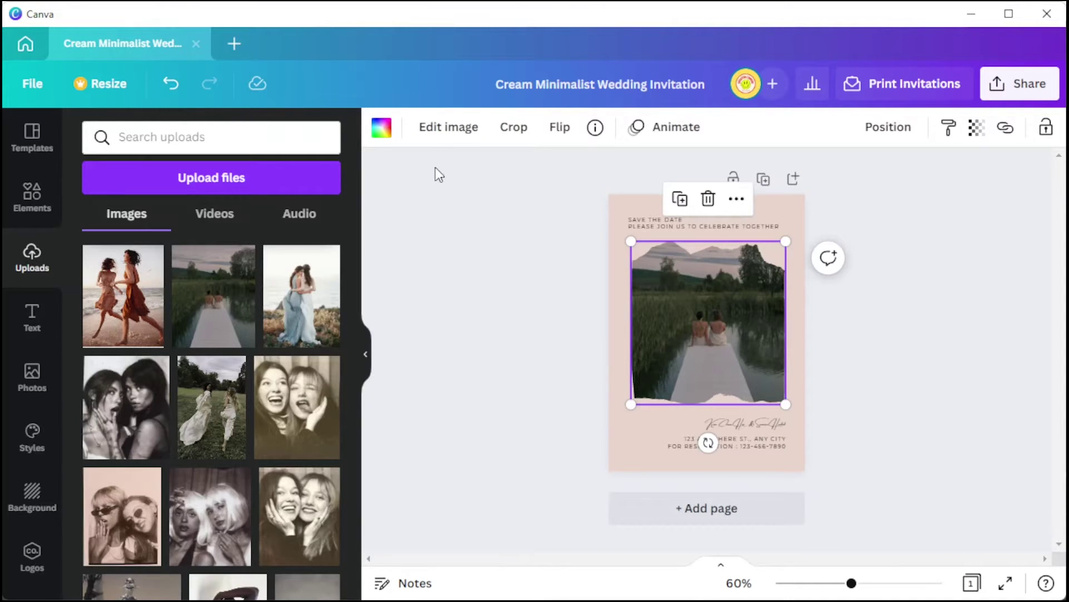
{"action": "left_click", "coordinate": [448, 131]}
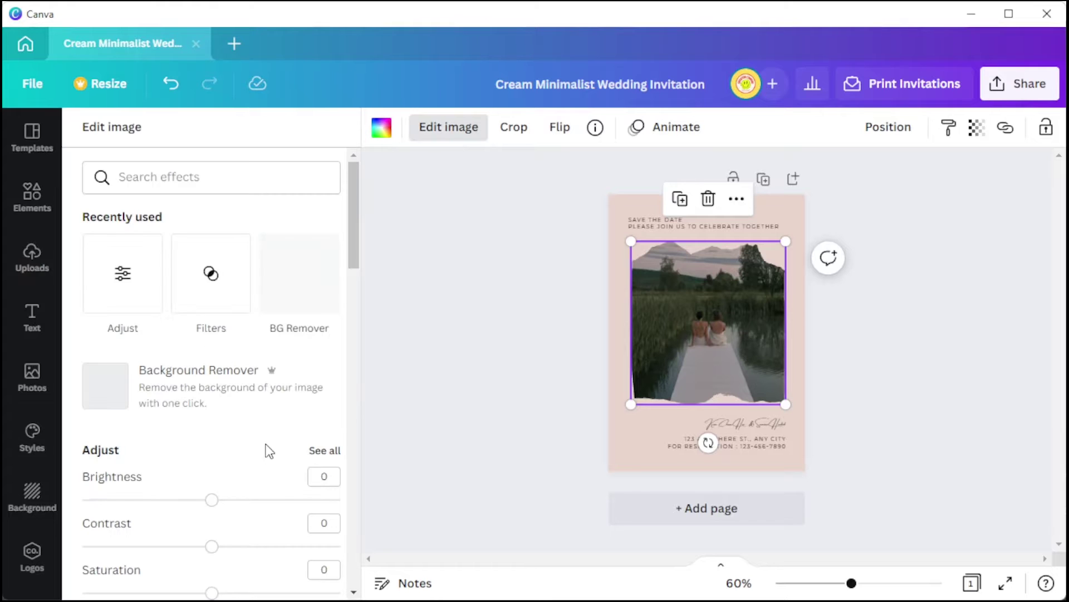
Set the lake photo's brightness to 11 and contrast to 25.
{"action": "scroll", "coordinate": [249, 418], "scroll_direction": "down", "scroll_amount": 4}
{"action": "left_click", "coordinate": [226, 278]}
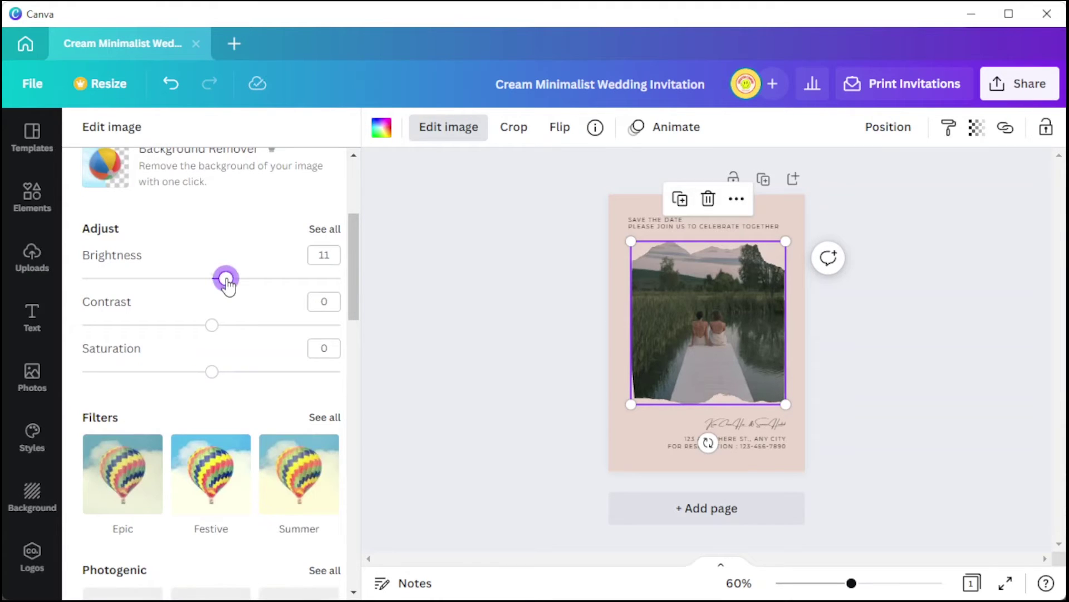
{"action": "left_click_drag", "start_coordinate": [213, 325], "coordinate": [244, 325]}
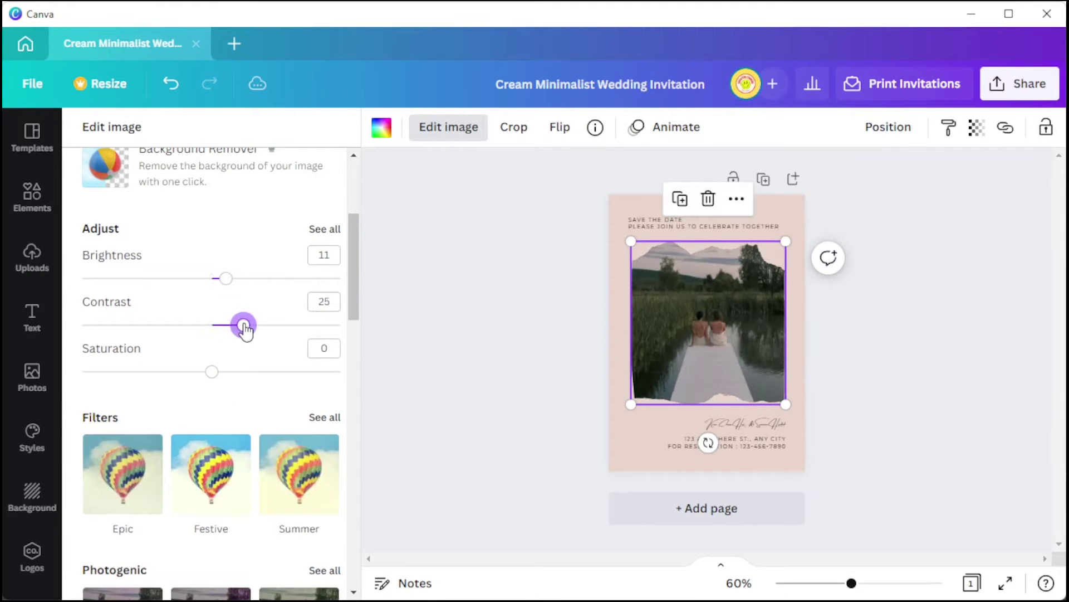
{"action": "left_click", "coordinate": [25, 201]}
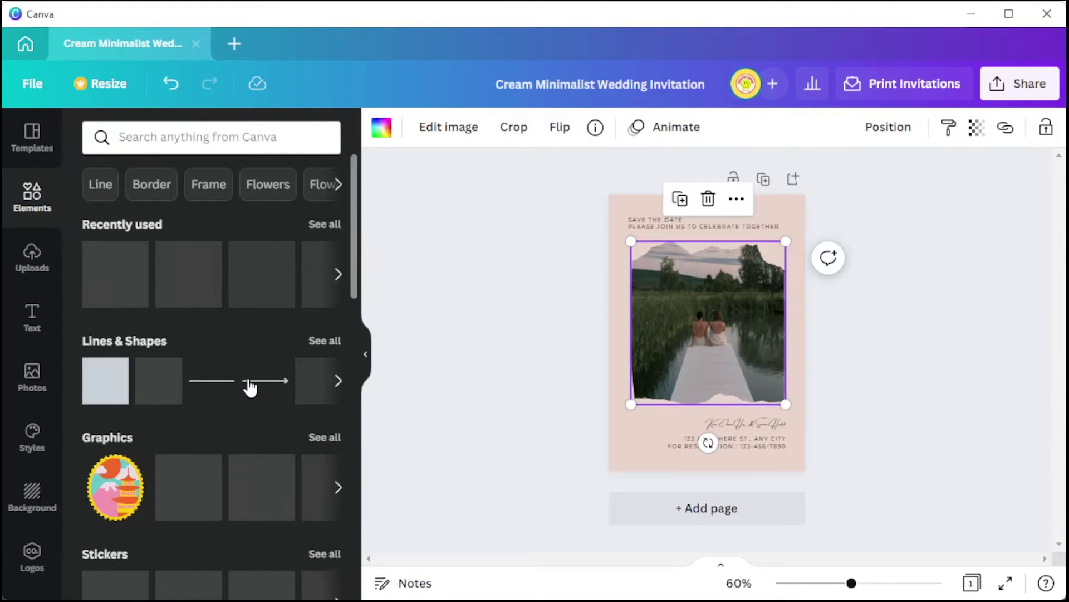
Place the white line-art scribble from Recently used near the photo's top-left.
{"action": "scroll", "coordinate": [249, 384], "scroll_direction": "down", "scroll_amount": 4}
{"action": "scroll", "coordinate": [249, 383], "scroll_direction": "up", "scroll_amount": 2}
{"action": "scroll", "coordinate": [249, 384], "scroll_direction": "down", "scroll_amount": 4}
{"action": "scroll", "coordinate": [249, 383], "scroll_direction": "up", "scroll_amount": 6}
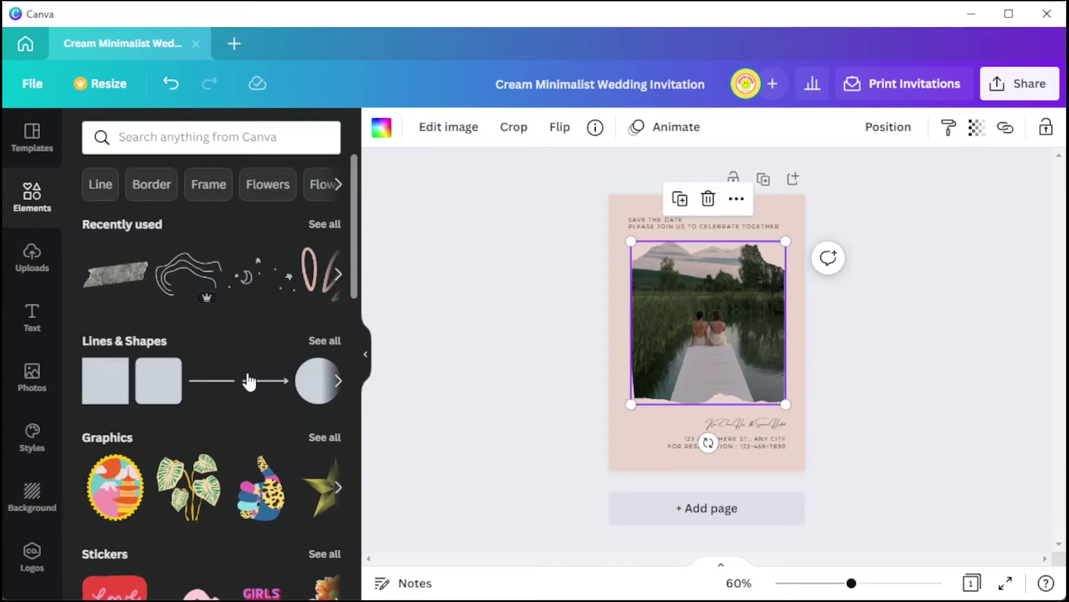
{"action": "scroll", "coordinate": [249, 383], "scroll_direction": "down", "scroll_amount": 6}
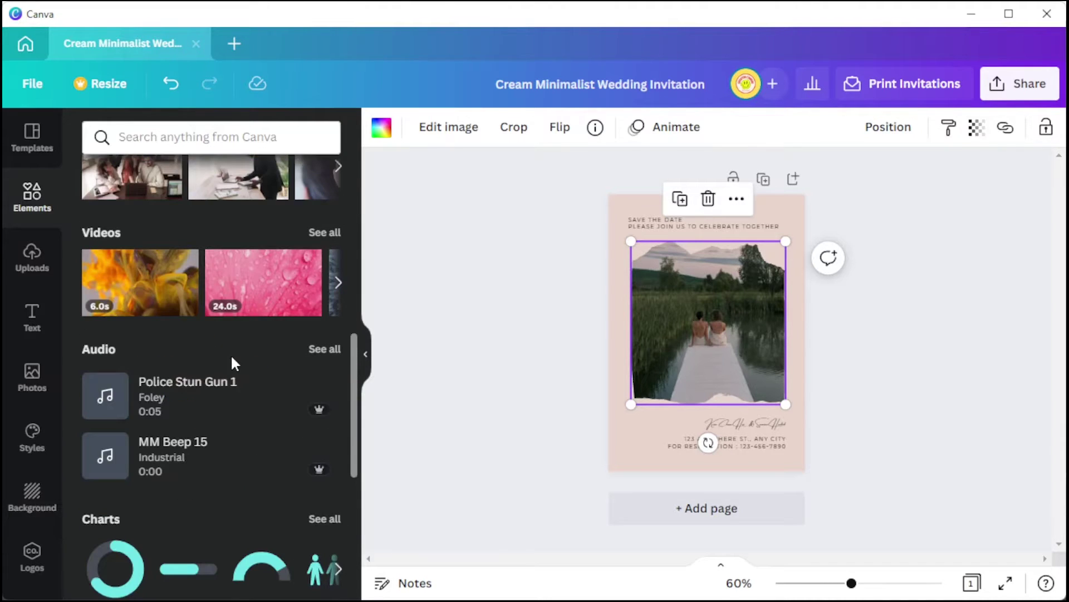
{"action": "scroll", "coordinate": [232, 358], "scroll_direction": "up", "scroll_amount": 6}
{"action": "left_click_drag", "start_coordinate": [192, 276], "coordinate": [663, 253]}
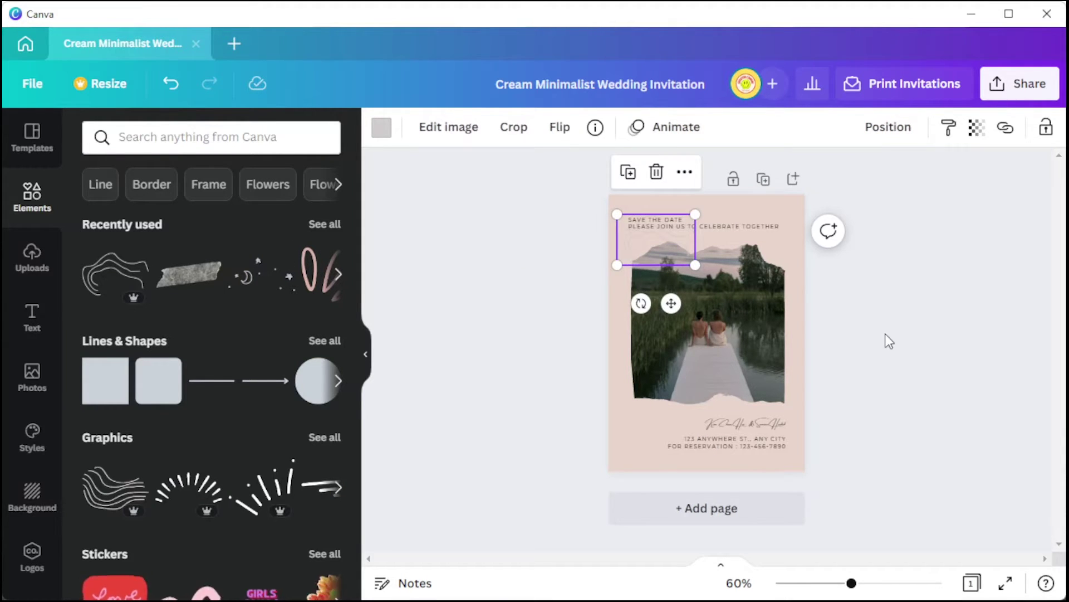
{"action": "left_click", "coordinate": [881, 355]}
Change the page background from blush pink to a custom rust-brown colour.
{"action": "left_click", "coordinate": [799, 368]}
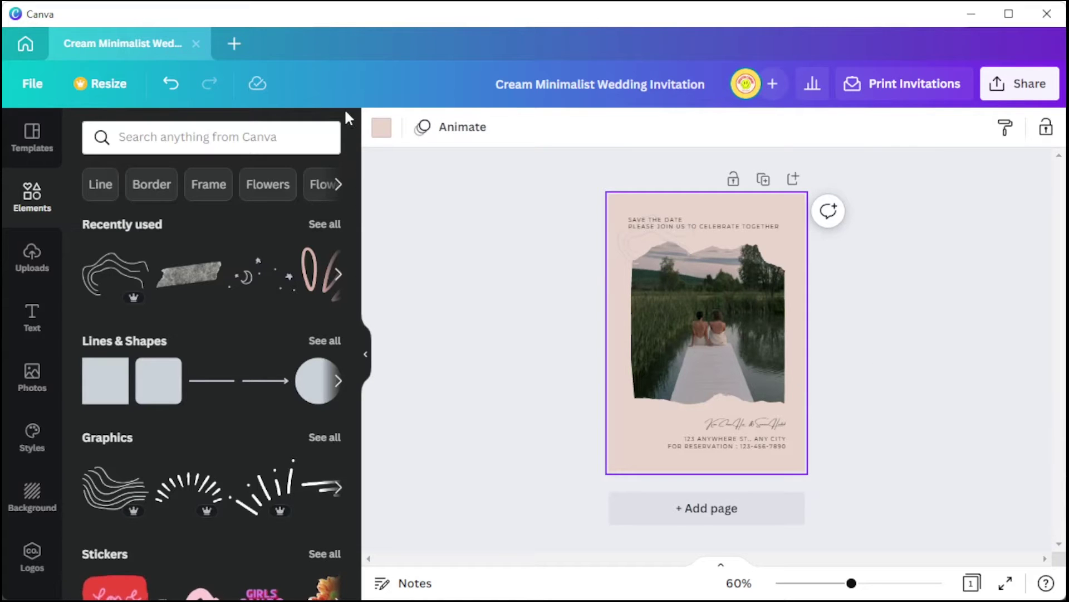
{"action": "left_click", "coordinate": [381, 127]}
{"action": "scroll", "coordinate": [234, 308], "scroll_direction": "down", "scroll_amount": 2}
{"action": "scroll", "coordinate": [234, 308], "scroll_direction": "up", "scroll_amount": 2}
{"action": "scroll", "coordinate": [115, 203], "scroll_direction": "down", "scroll_amount": 1}
{"action": "scroll", "coordinate": [98, 215], "scroll_direction": "up", "scroll_amount": 1}
{"action": "left_click", "coordinate": [100, 214]}
{"action": "left_click_drag", "start_coordinate": [126, 269], "coordinate": [210, 291]}
{"action": "left_click", "coordinate": [418, 354]}
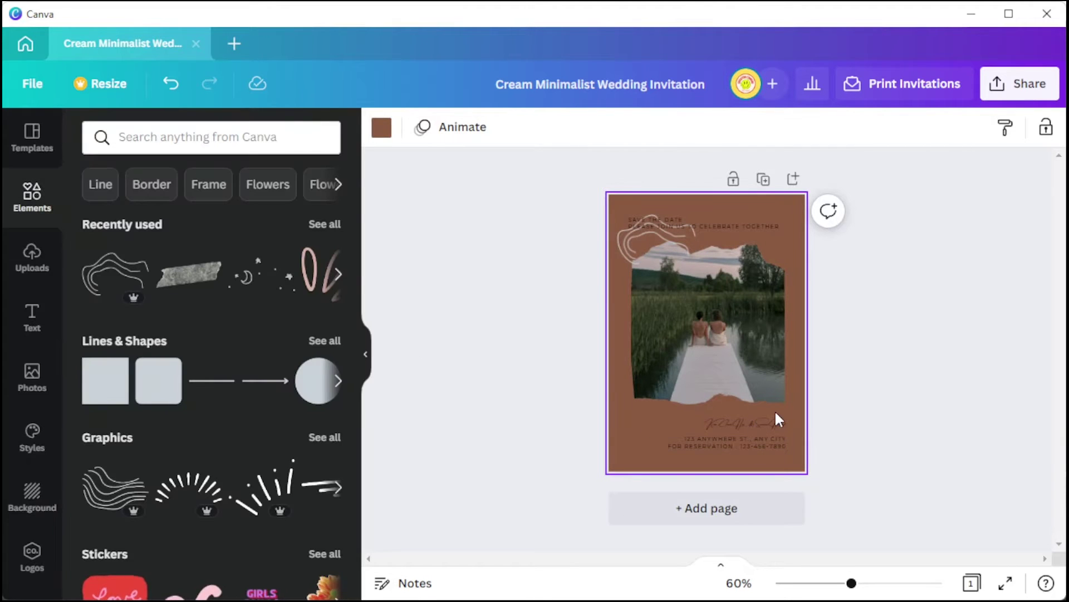
{"action": "scroll", "coordinate": [772, 414], "scroll_direction": "up", "scroll_amount": 5}
{"action": "scroll", "coordinate": [772, 411], "scroll_direction": "up", "scroll_amount": 10}
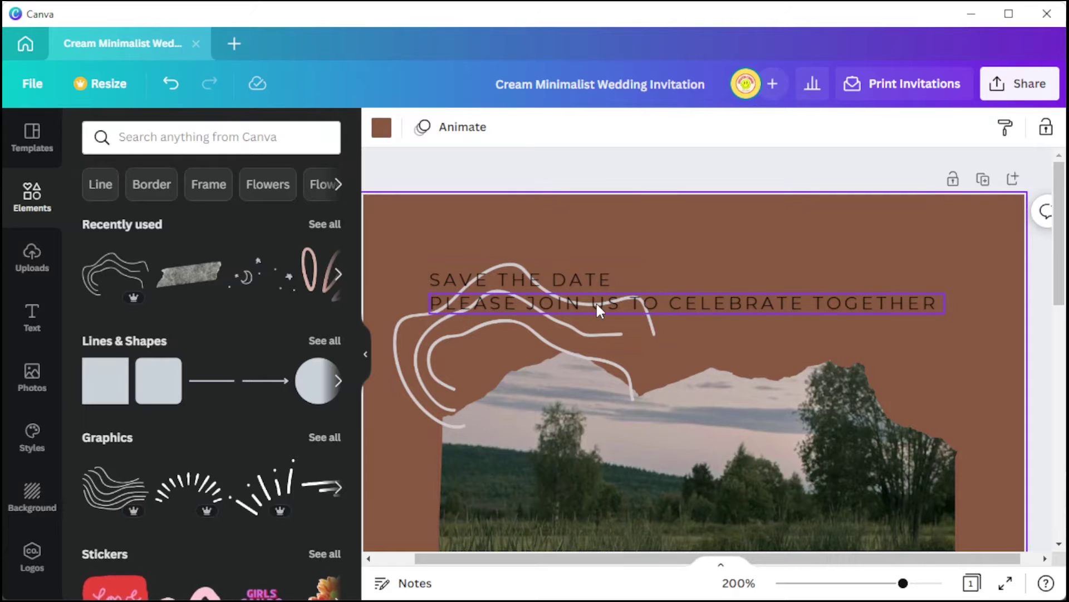
Make the page background olive green (#555D49).
{"action": "double_click", "coordinate": [580, 282]}
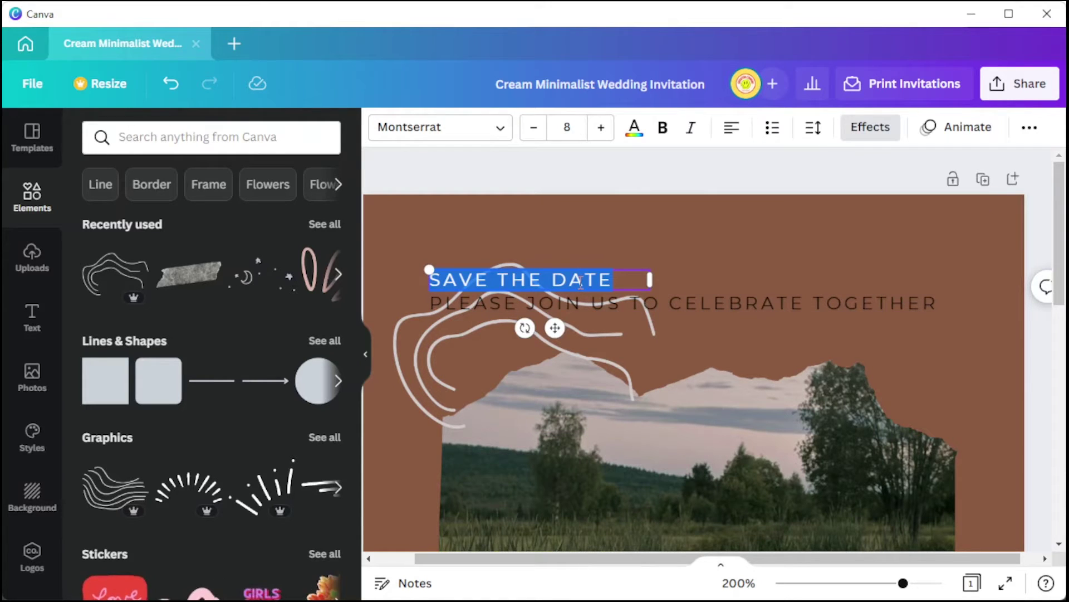
{"action": "left_click", "coordinate": [440, 127]}
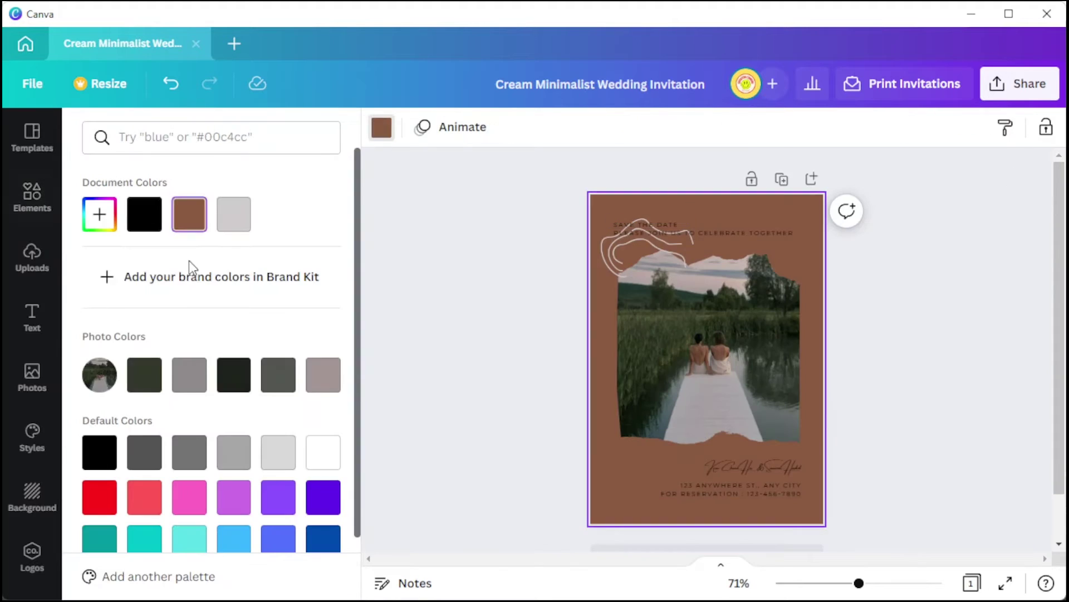
{"action": "left_click", "coordinate": [99, 213]}
{"action": "left_click", "coordinate": [142, 328]}
{"action": "left_click_drag", "start_coordinate": [142, 328], "coordinate": [144, 310]}
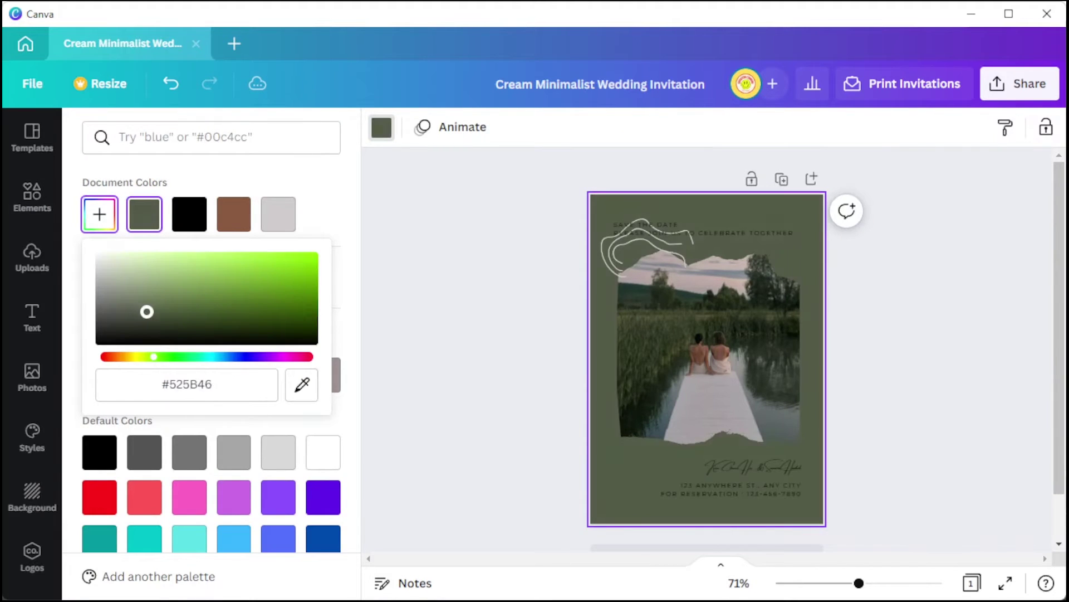
Replace the names with the couple's new names, enlarged and in a script font.
{"action": "left_click", "coordinate": [824, 456]}
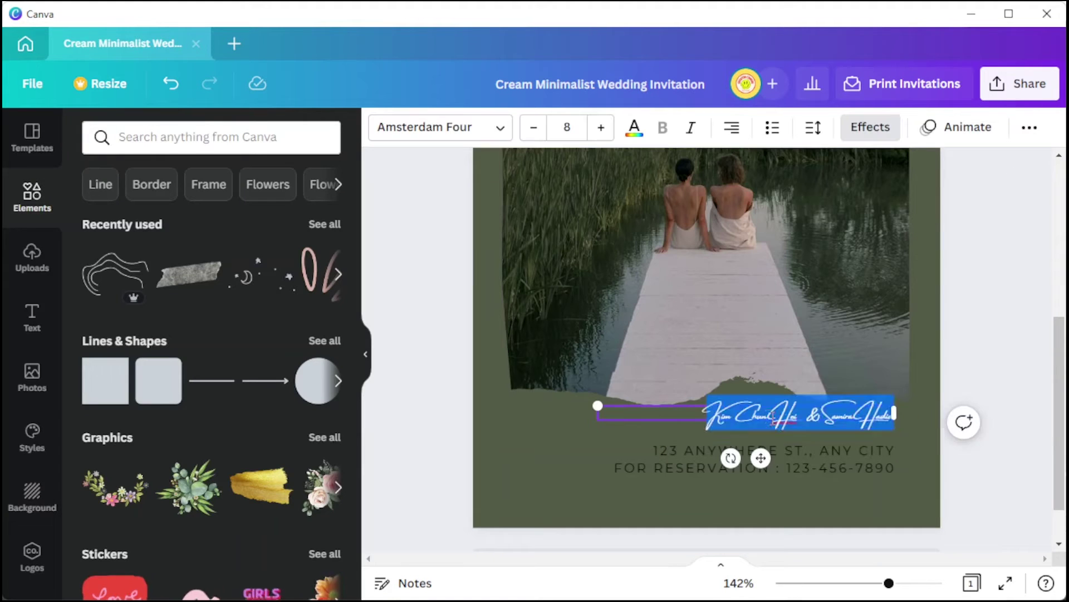
{"action": "type", "text": "Angela and Kris"}
{"action": "key", "text": "ctrl+a"}
{"action": "left_click_drag", "start_coordinate": [790, 426], "coordinate": [793, 454]}
{"action": "left_click", "coordinate": [440, 127]}
{"action": "left_click", "coordinate": [98, 326]}
{"action": "left_click_drag", "start_coordinate": [878, 433], "coordinate": [881, 433]}
Tighten the names' letter spacing and colour them white.
{"action": "scroll", "coordinate": [274, 363], "scroll_direction": "down", "scroll_amount": 20}
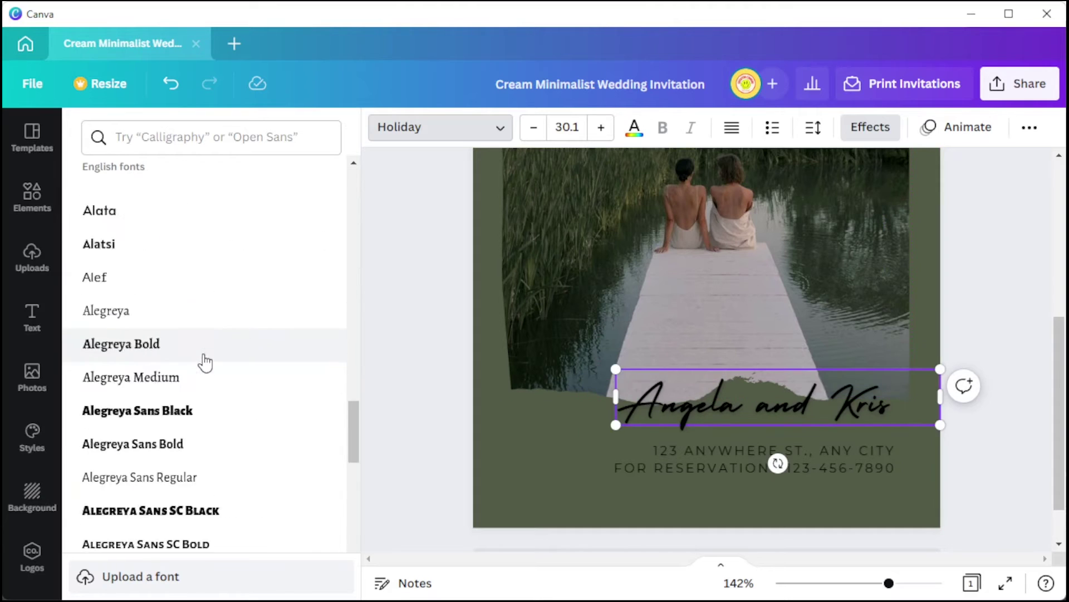
{"action": "scroll", "coordinate": [200, 448], "scroll_direction": "up", "scroll_amount": 5}
{"action": "scroll", "coordinate": [215, 444], "scroll_direction": "down", "scroll_amount": 15}
{"action": "left_click", "coordinate": [813, 127]}
{"action": "left_click_drag", "start_coordinate": [866, 201], "coordinate": [845, 203]}
{"action": "left_click_drag", "start_coordinate": [626, 397], "coordinate": [861, 396]}
{"action": "left_click", "coordinate": [634, 128]}
{"action": "left_click", "coordinate": [325, 451]}
{"action": "key", "text": "ctrl+a"}
{"action": "scroll", "coordinate": [965, 337], "scroll_direction": "down", "scroll_amount": 1}
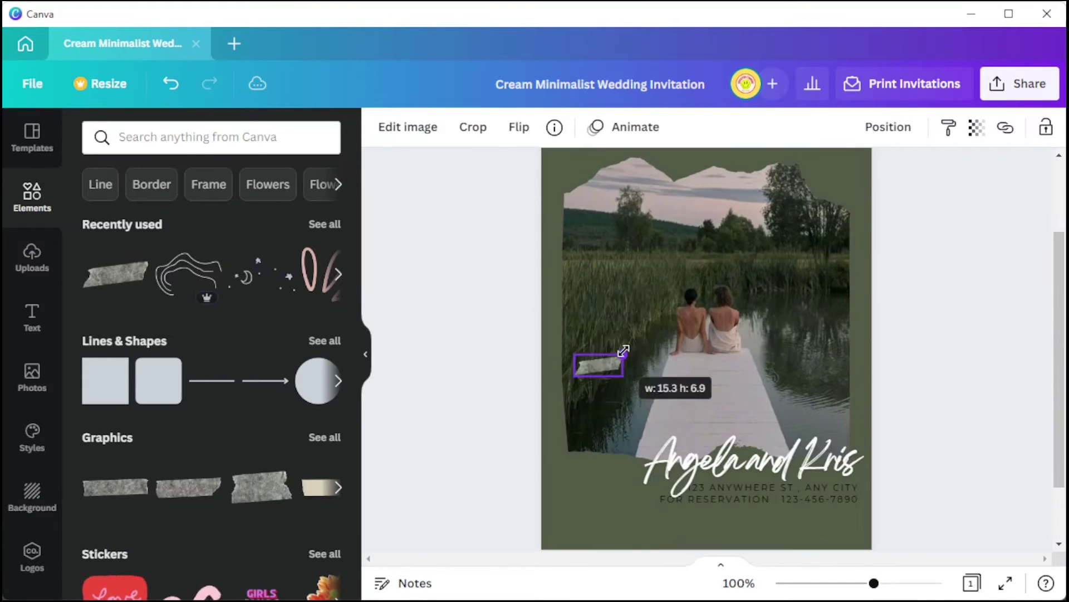
Adjust the tape graphic and place a rotated leaf graphic at the top-right.
{"action": "left_click_drag", "start_coordinate": [624, 351], "coordinate": [562, 440]}
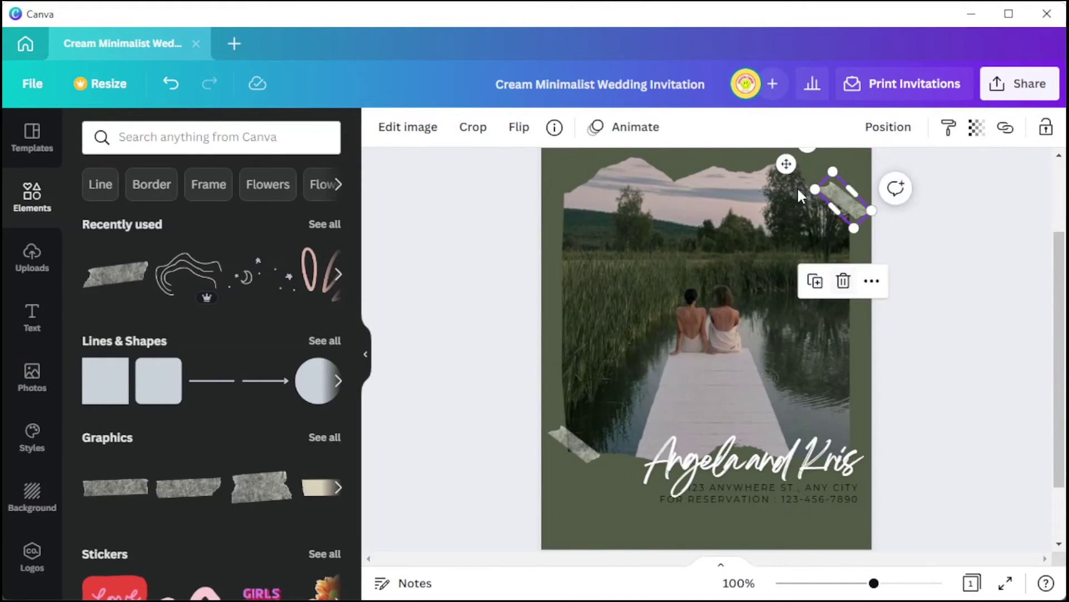
{"action": "scroll", "coordinate": [530, 361], "scroll_direction": "up", "scroll_amount": 2}
{"action": "left_click", "coordinate": [529, 361]}
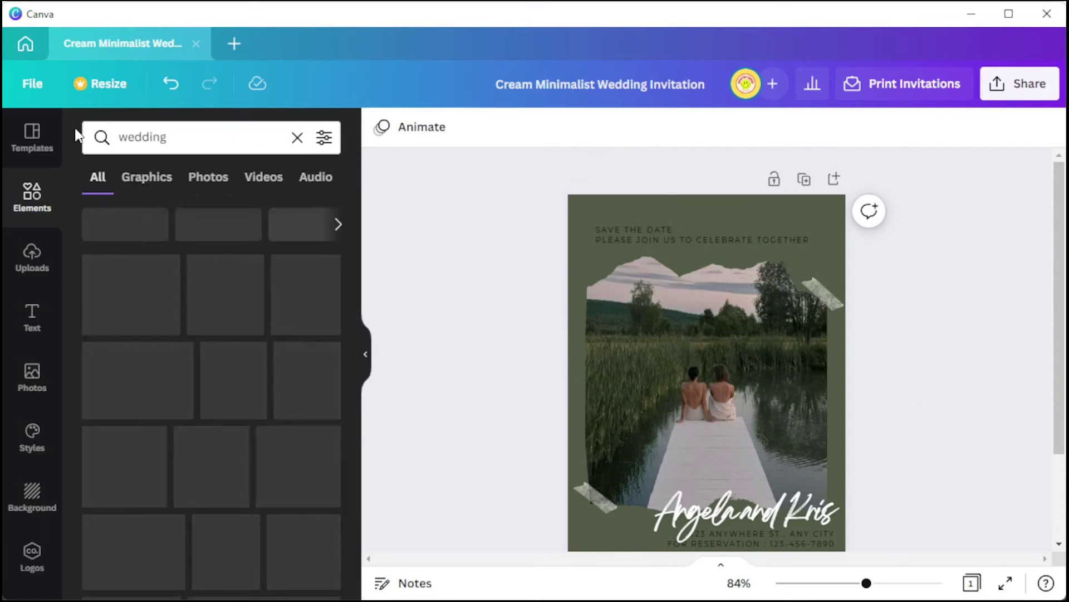
{"action": "scroll", "coordinate": [223, 390], "scroll_direction": "down", "scroll_amount": 10}
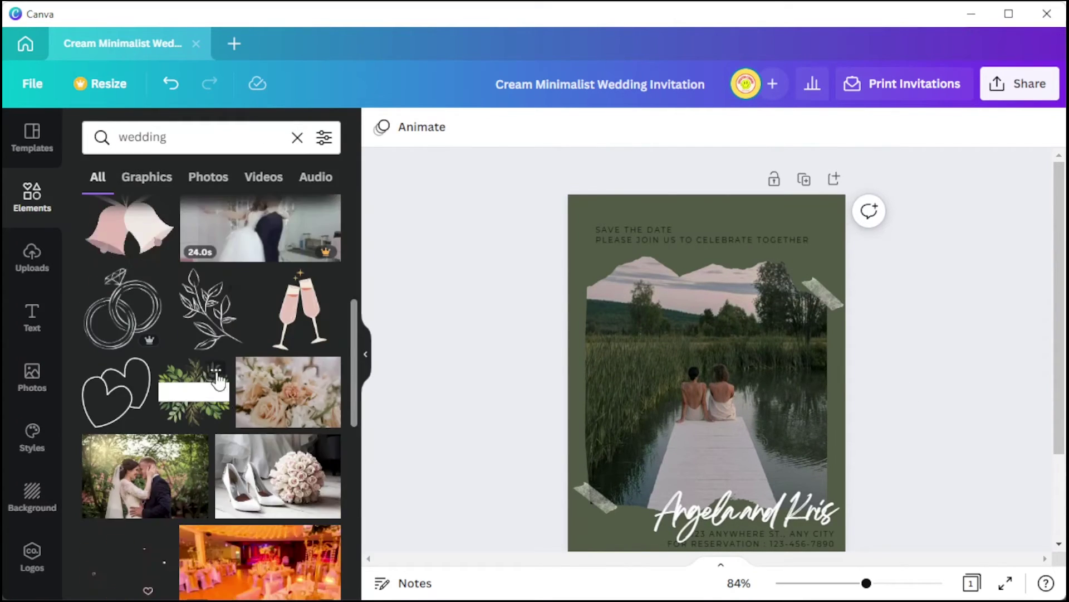
{"action": "left_click", "coordinate": [194, 413]}
{"action": "left_click_drag", "start_coordinate": [696, 379], "coordinate": [585, 529]}
{"action": "left_click_drag", "start_coordinate": [585, 523], "coordinate": [830, 279]}
{"action": "left_click_drag", "start_coordinate": [926, 287], "coordinate": [899, 224]}
{"action": "left_click_drag", "start_coordinate": [876, 325], "coordinate": [888, 296]}
Try Bright Sunshine and another script font on the PLEASE JOIN US line.
{"action": "double_click", "coordinate": [702, 240]}
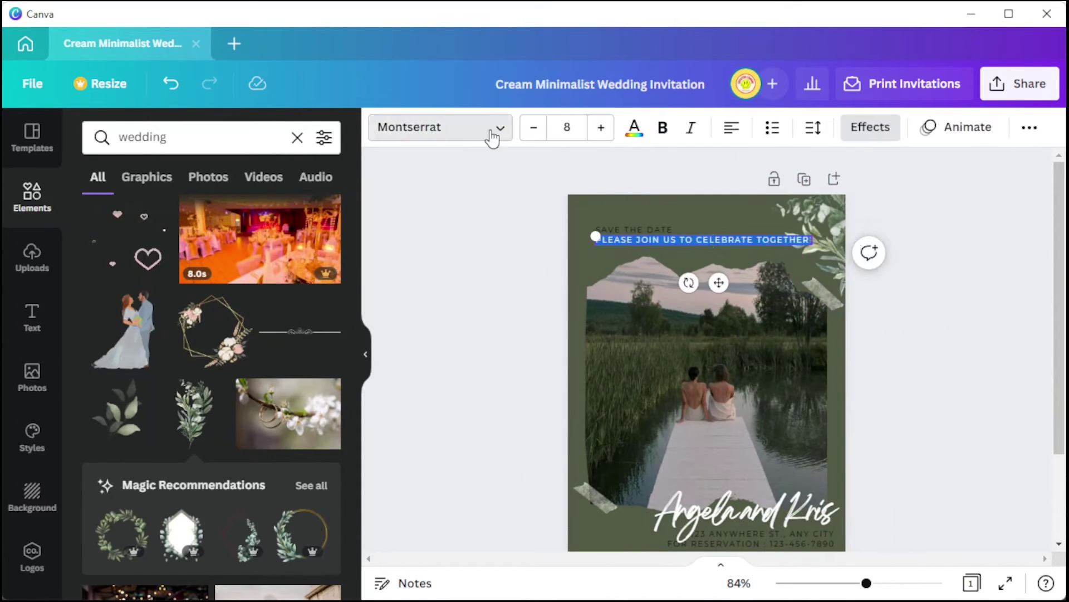
{"action": "left_click", "coordinate": [492, 138]}
{"action": "left_click", "coordinate": [191, 394]}
{"action": "scroll", "coordinate": [153, 430], "scroll_direction": "up", "scroll_amount": 10}
{"action": "left_click", "coordinate": [194, 429]}
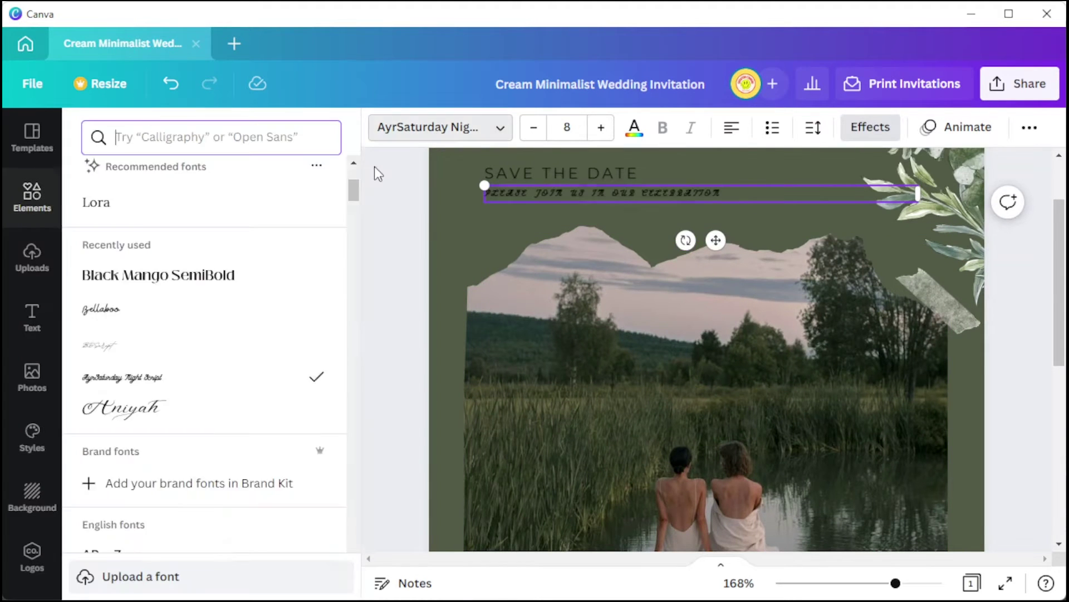
Test further fonts, including Allura, on that line, then undo the last change.
{"action": "scroll", "coordinate": [184, 377], "scroll_direction": "down", "scroll_amount": 10}
{"action": "left_click", "coordinate": [184, 377]}
{"action": "scroll", "coordinate": [249, 377], "scroll_direction": "down", "scroll_amount": 3}
{"action": "left_click", "coordinate": [167, 275]}
{"action": "scroll", "coordinate": [248, 377], "scroll_direction": "down", "scroll_amount": 3}
{"action": "left_click", "coordinate": [111, 504]}
{"action": "scroll", "coordinate": [215, 320], "scroll_direction": "up", "scroll_amount": 15}
{"action": "key", "text": "ctrl+z"}
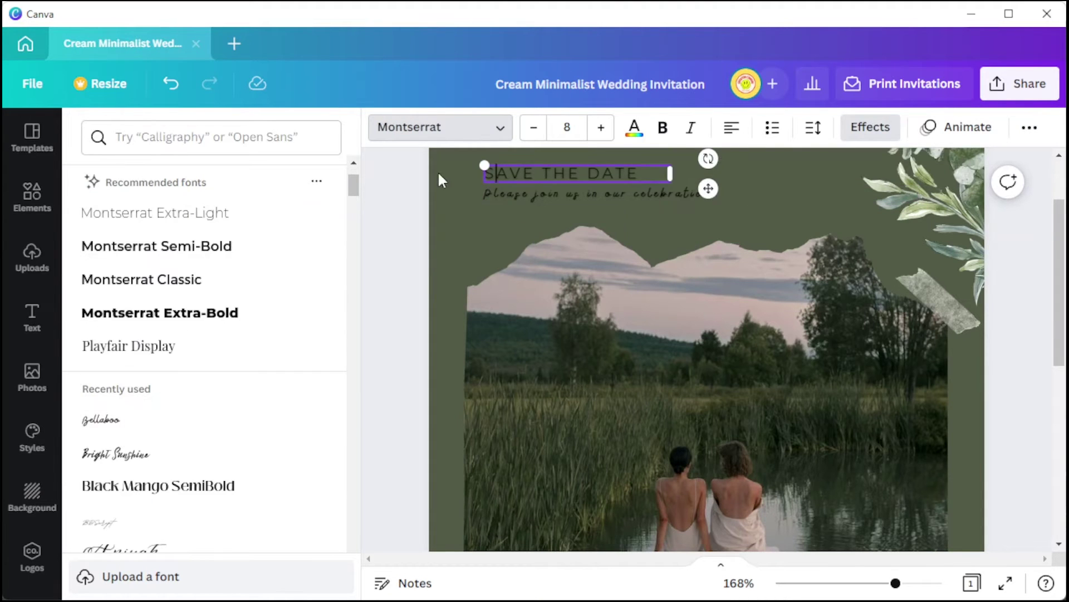
{"action": "scroll", "coordinate": [162, 227], "scroll_direction": "up", "scroll_amount": 3}
{"action": "left_click", "coordinate": [162, 217]}
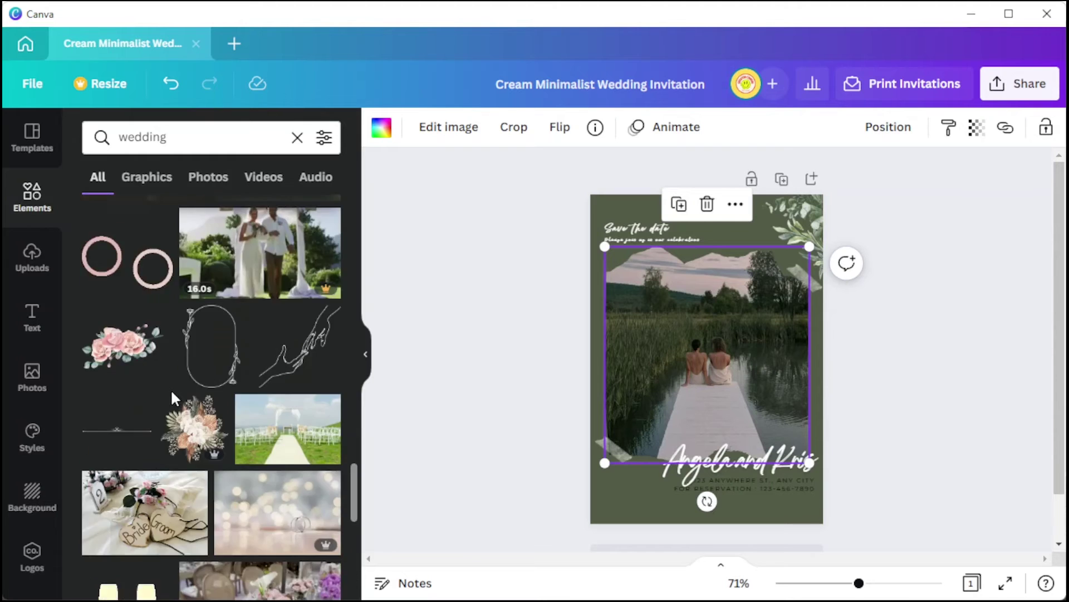
Add a smaller, rotated leaf graphic at the card's bottom-left.
{"action": "scroll", "coordinate": [223, 429], "scroll_direction": "down", "scroll_amount": 15}
{"action": "left_click", "coordinate": [186, 396]}
{"action": "left_click_drag", "start_coordinate": [808, 268], "coordinate": [704, 357]}
{"action": "left_click_drag", "start_coordinate": [657, 485], "coordinate": [590, 401]}
{"action": "left_click_drag", "start_coordinate": [660, 415], "coordinate": [629, 496]}
{"action": "left_click", "coordinate": [502, 417]}
Search Elements for 'paper' and try white and brown torn-paper graphics on the card.
{"action": "left_click_drag", "start_coordinate": [189, 138], "coordinate": [8, 139]}
{"action": "type", "text": "paper"}
{"action": "key", "text": "Return"}
{"action": "scroll", "coordinate": [148, 291], "scroll_direction": "down", "scroll_amount": 5}
{"action": "left_click", "coordinate": [148, 292]}
{"action": "left_click_drag", "start_coordinate": [682, 232], "coordinate": [662, 298]}
{"action": "scroll", "coordinate": [223, 368], "scroll_direction": "down", "scroll_amount": 5}
{"action": "left_click", "coordinate": [290, 382]}
{"action": "left_click", "coordinate": [501, 356]}
Add a resized newspaper strip across the card's top and delete the brown torn paper.
{"action": "scroll", "coordinate": [292, 346], "scroll_direction": "down", "scroll_amount": 15}
{"action": "left_click", "coordinate": [290, 315]}
{"action": "left_click_drag", "start_coordinate": [707, 359], "coordinate": [657, 207]}
{"action": "left_click_drag", "start_coordinate": [750, 217], "coordinate": [675, 200]}
{"action": "left_click", "coordinate": [652, 240]}
{"action": "key", "text": "Delete"}
Set the tagline and address text to Anonymous Pro, with uppercase turned off on the address.
{"action": "scroll", "coordinate": [652, 241], "scroll_direction": "up", "scroll_amount": 5}
{"action": "left_click_drag", "start_coordinate": [580, 222], "coordinate": [579, 234]}
{"action": "left_click", "coordinate": [479, 127]}
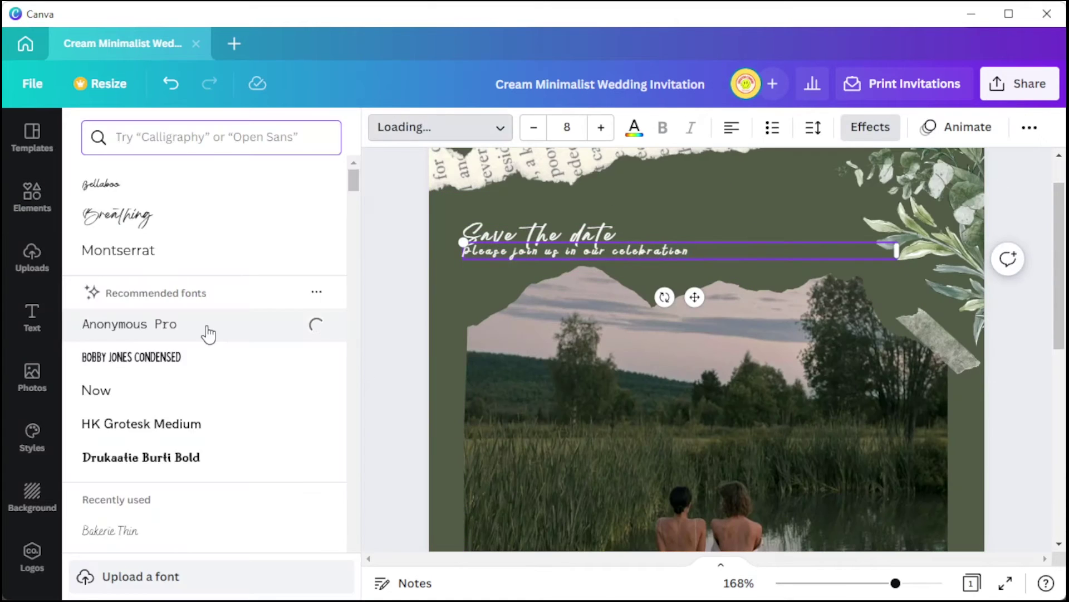
{"action": "left_click", "coordinate": [208, 332]}
{"action": "left_click", "coordinate": [427, 363]}
{"action": "scroll", "coordinate": [675, 357], "scroll_direction": "down", "scroll_amount": 3}
{"action": "double_click", "coordinate": [749, 454]}
{"action": "left_click", "coordinate": [423, 128]}
{"action": "left_click", "coordinate": [201, 186]}
{"action": "left_click", "coordinate": [1028, 127]}
{"action": "left_click", "coordinate": [805, 169]}
Add a second, rotated newspaper strip at the card's bottom-right corner.
{"action": "left_click", "coordinate": [874, 349]}
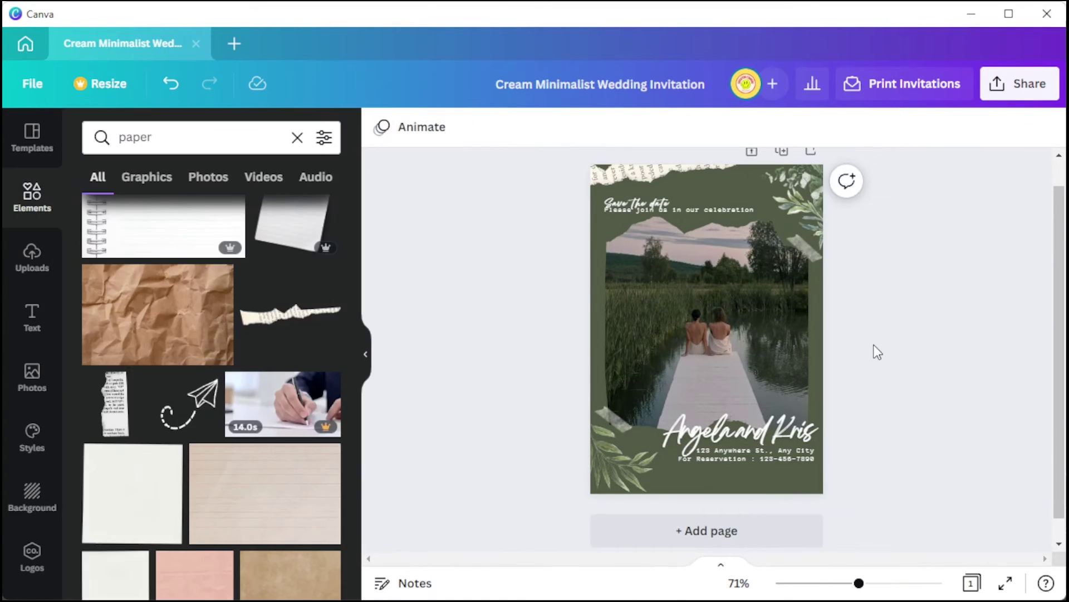
{"action": "left_click", "coordinate": [115, 404]}
{"action": "left_click_drag", "start_coordinate": [645, 508], "coordinate": [590, 461]}
{"action": "left_click_drag", "start_coordinate": [658, 436], "coordinate": [807, 486]}
{"action": "left_click", "coordinate": [916, 351]}
{"action": "scroll", "coordinate": [917, 351], "scroll_direction": "up", "scroll_amount": 1}
{"action": "scroll", "coordinate": [916, 351], "scroll_direction": "down", "scroll_amount": 1}
Enlarge and reposition the couple photo within its frame.
{"action": "double_click", "coordinate": [733, 349]}
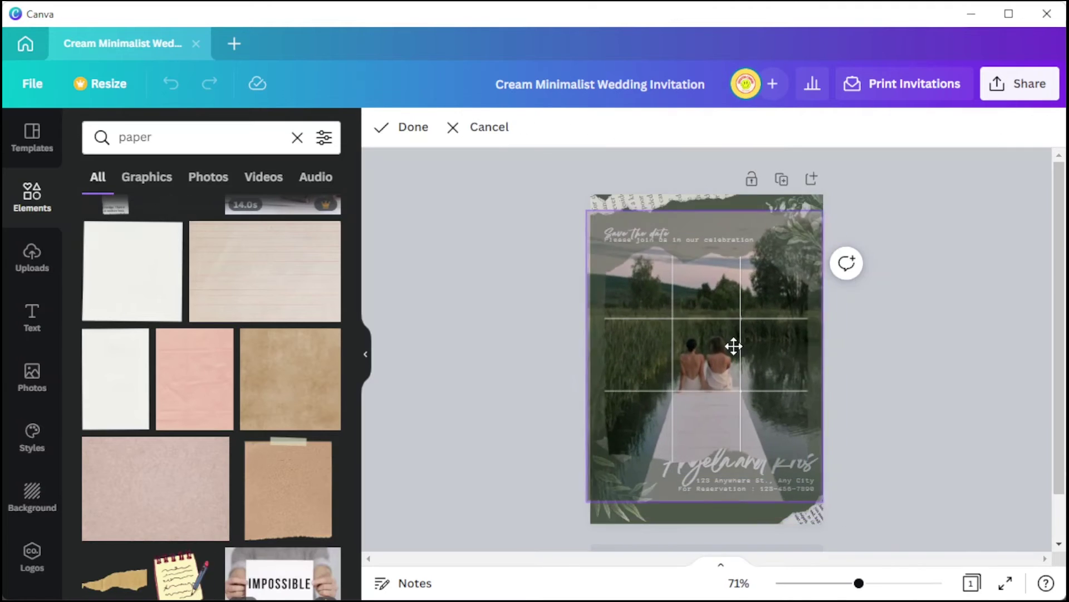
{"action": "left_click_drag", "start_coordinate": [733, 349], "coordinate": [730, 345]}
{"action": "left_click", "coordinate": [974, 332]}
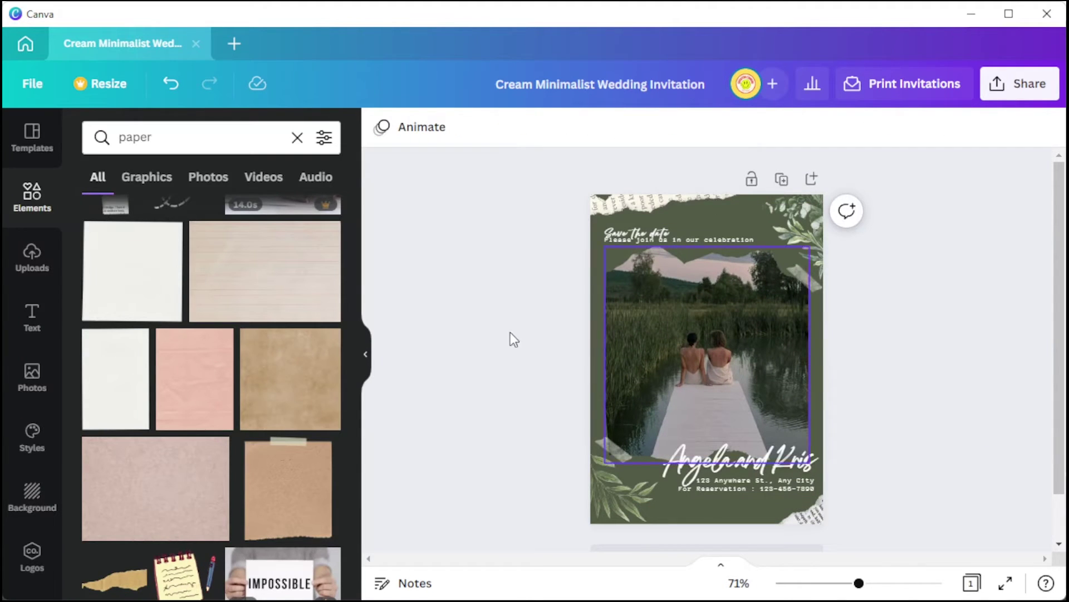
{"action": "left_click", "coordinate": [367, 359]}
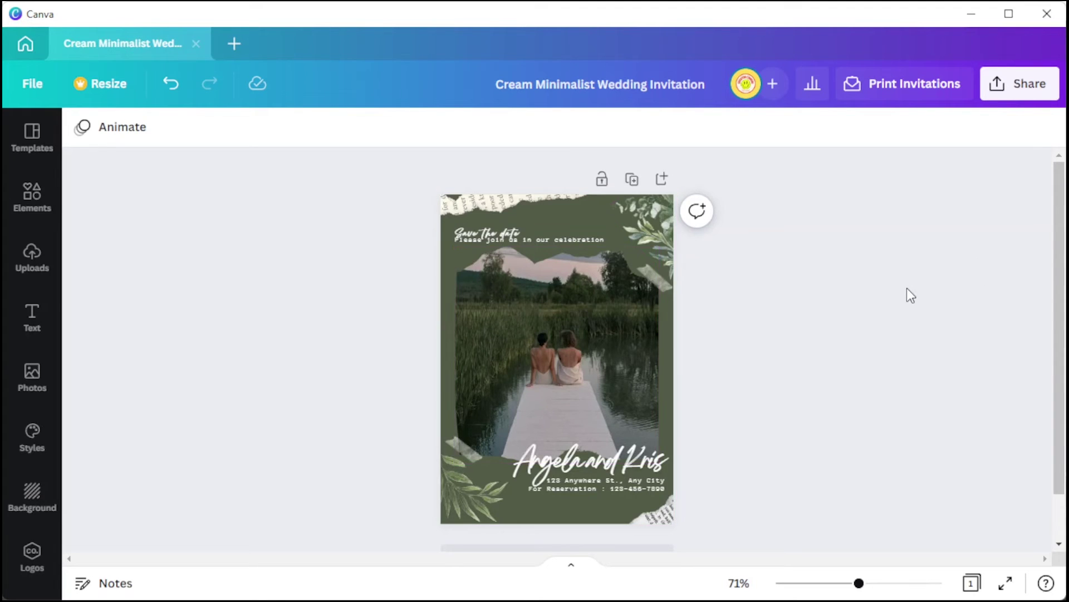
Share the design by e-mail with the collaborator's address, granting Can edit permission.
{"action": "left_click", "coordinate": [1018, 95]}
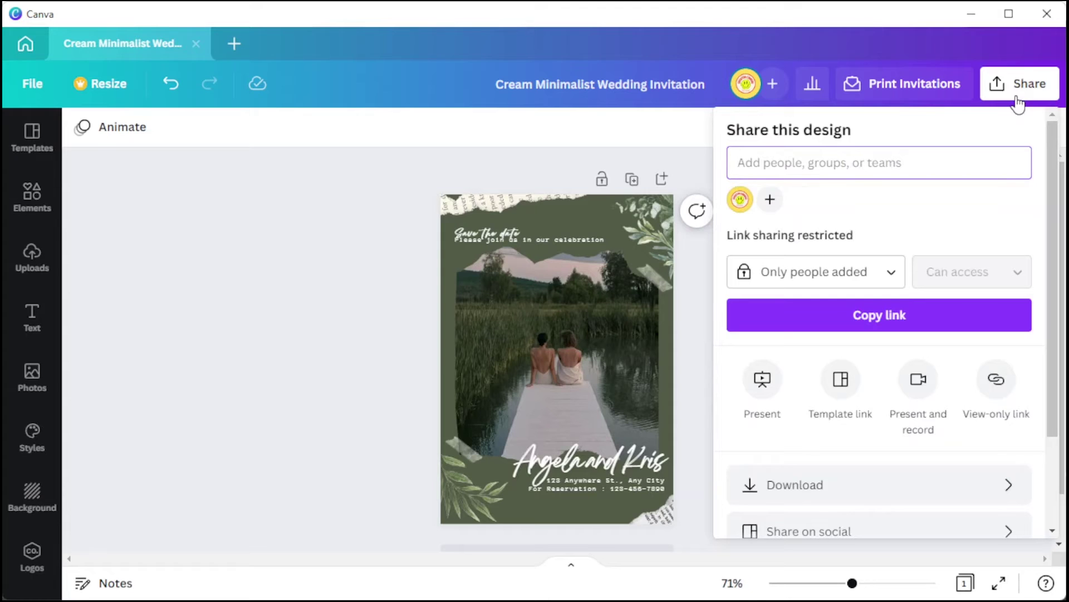
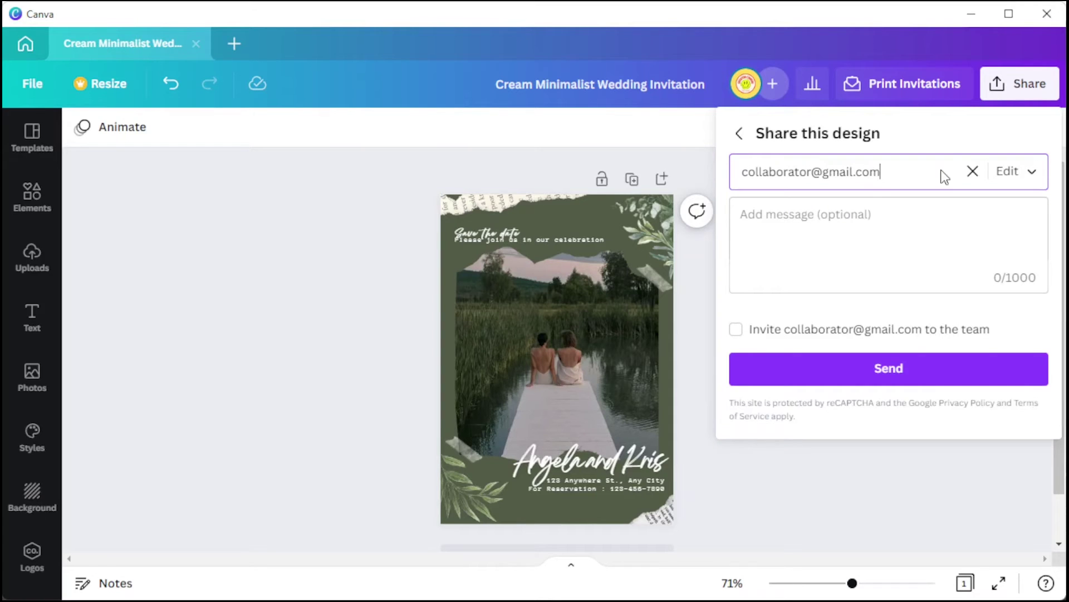
{"action": "left_click", "coordinate": [1001, 177]}
{"action": "left_click", "coordinate": [1005, 209]}
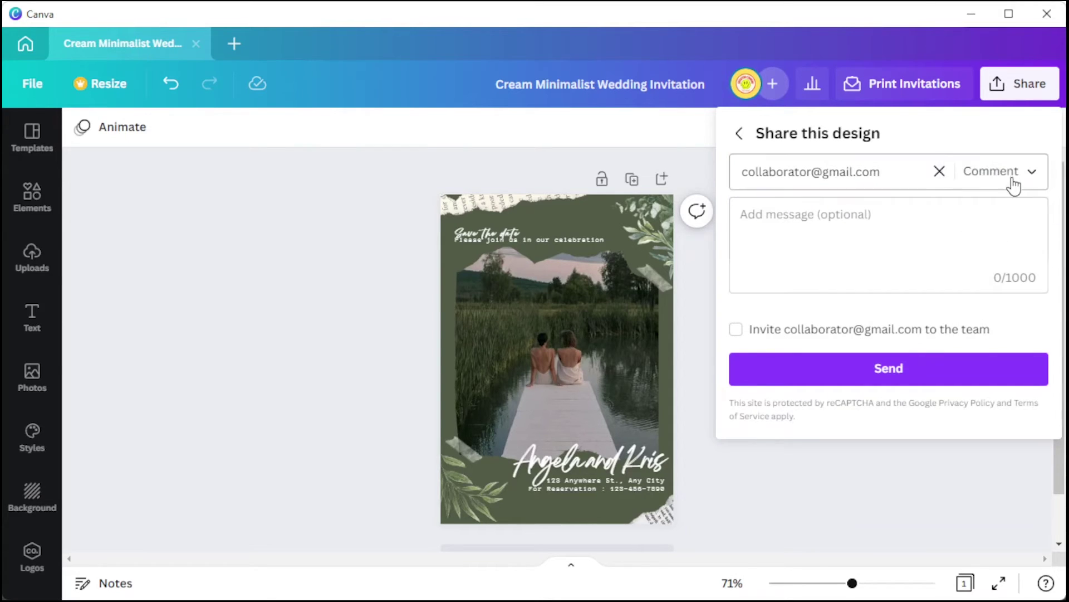
{"action": "left_click", "coordinate": [1011, 177]}
{"action": "left_click", "coordinate": [1011, 211]}
{"action": "left_click", "coordinate": [1014, 186]}
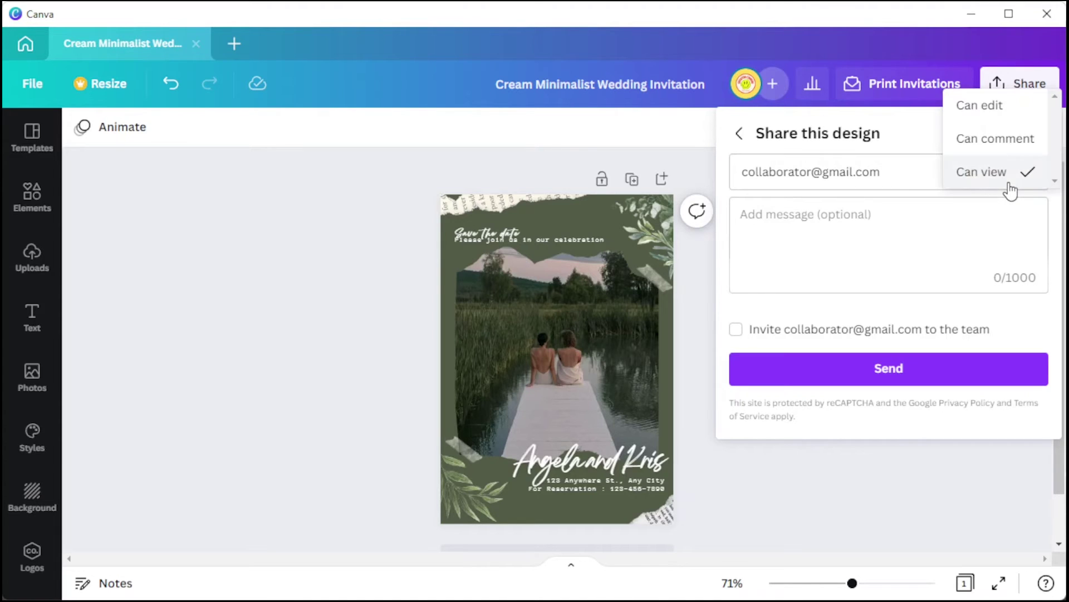
{"action": "left_click", "coordinate": [976, 110]}
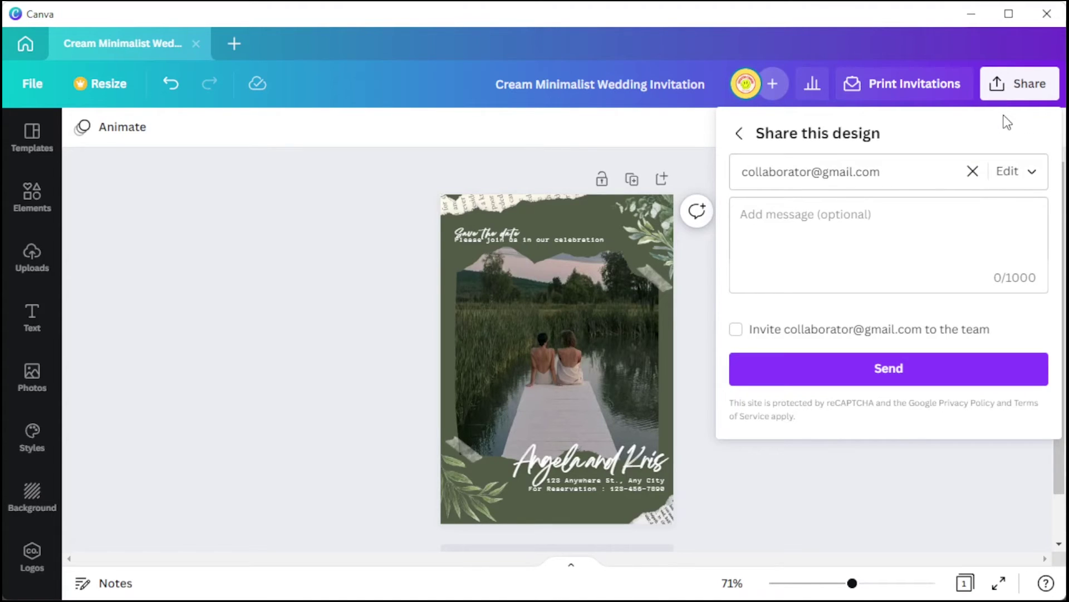
{"action": "left_click", "coordinate": [856, 378]}
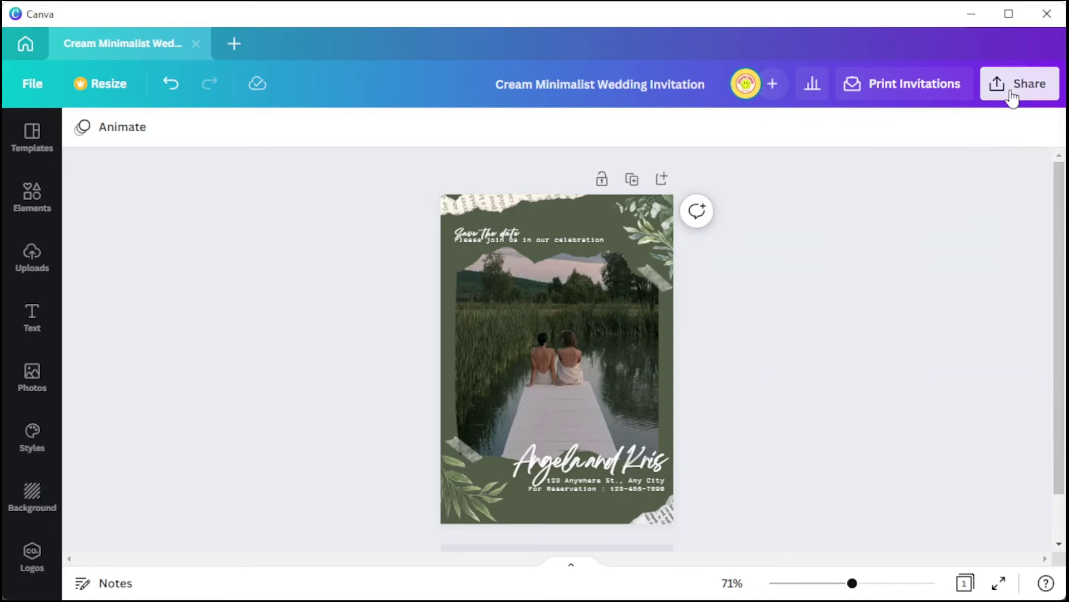
{"action": "left_click", "coordinate": [1013, 93]}
Download the invitation as a 1240 × 1748 px PNG, keeping PNG as the file type.
{"action": "scroll", "coordinate": [890, 401], "scroll_direction": "down", "scroll_amount": 2}
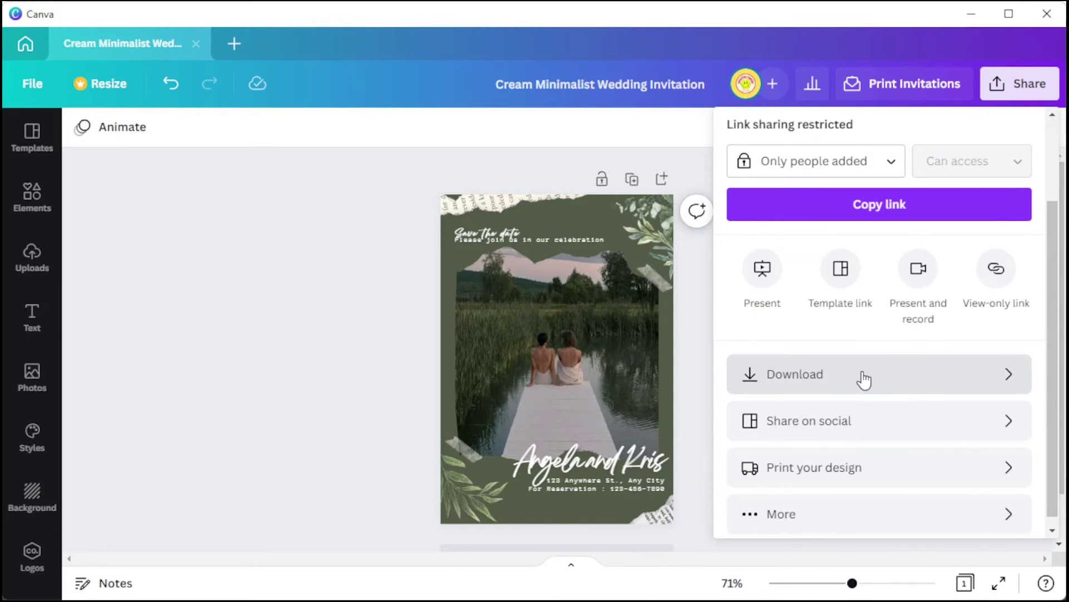
{"action": "left_click", "coordinate": [878, 381]}
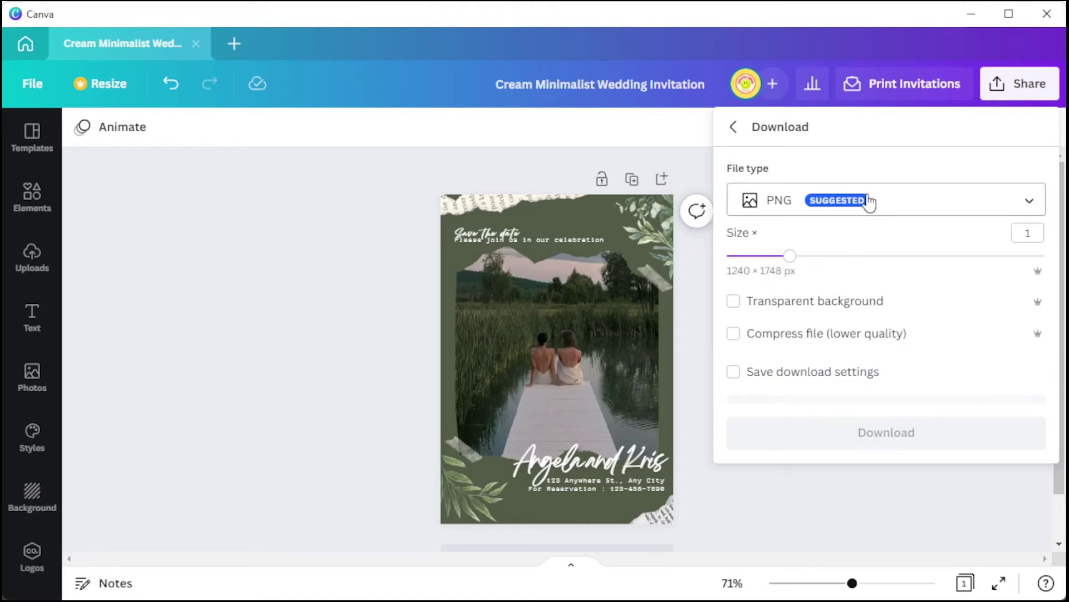
{"action": "left_click", "coordinate": [891, 201]}
{"action": "left_click", "coordinate": [891, 203]}
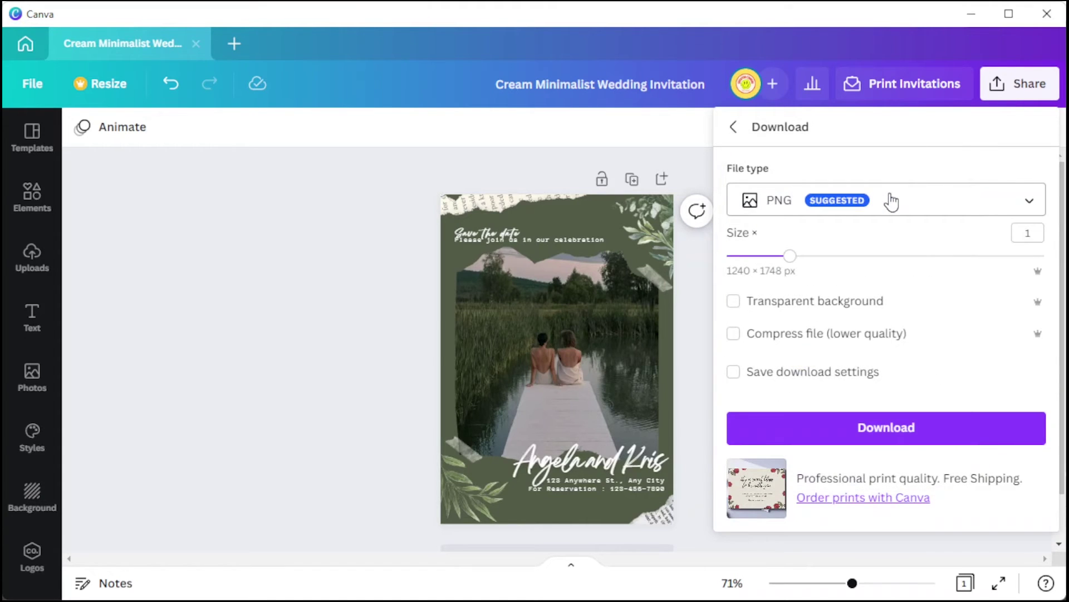
{"action": "left_click", "coordinate": [891, 202]}
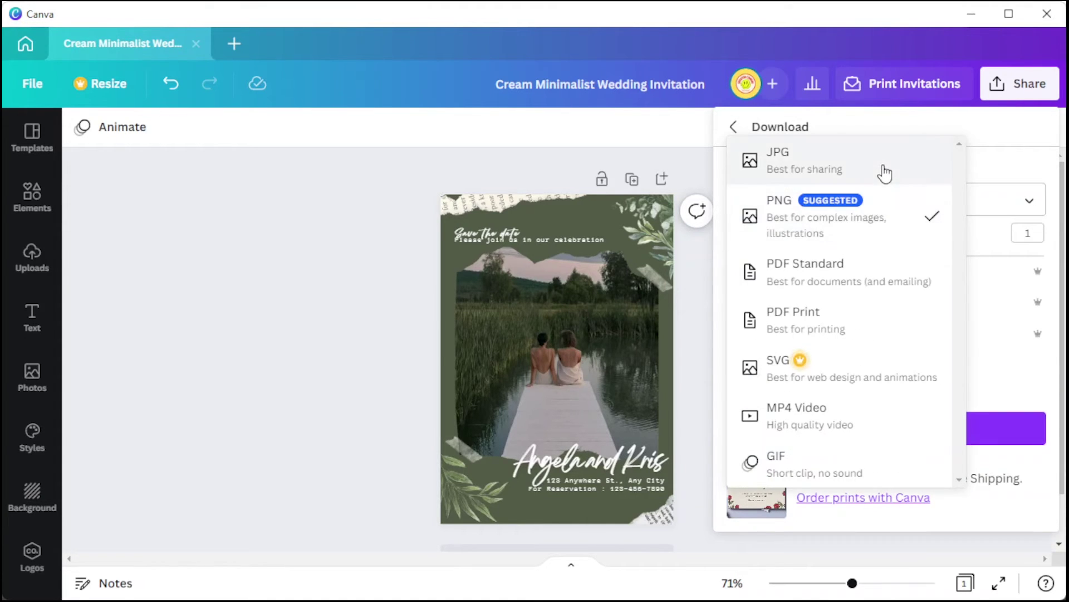
{"action": "left_click", "coordinate": [884, 167]}
{"action": "left_click", "coordinate": [886, 201]}
{"action": "left_click", "coordinate": [888, 262]}
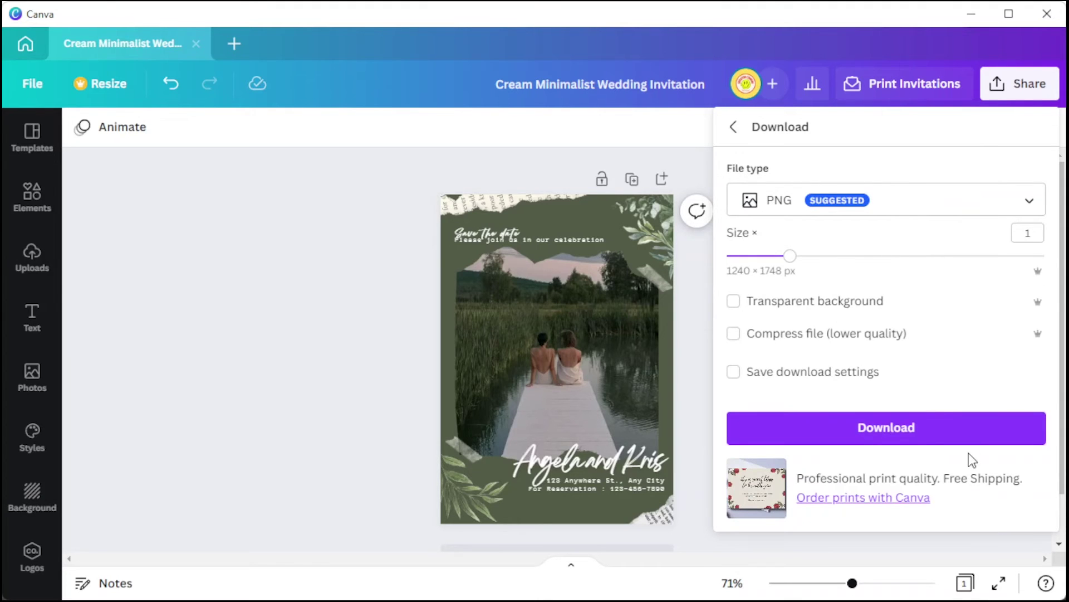
{"action": "left_click", "coordinate": [905, 430]}
{"action": "left_click", "coordinate": [344, 339]}
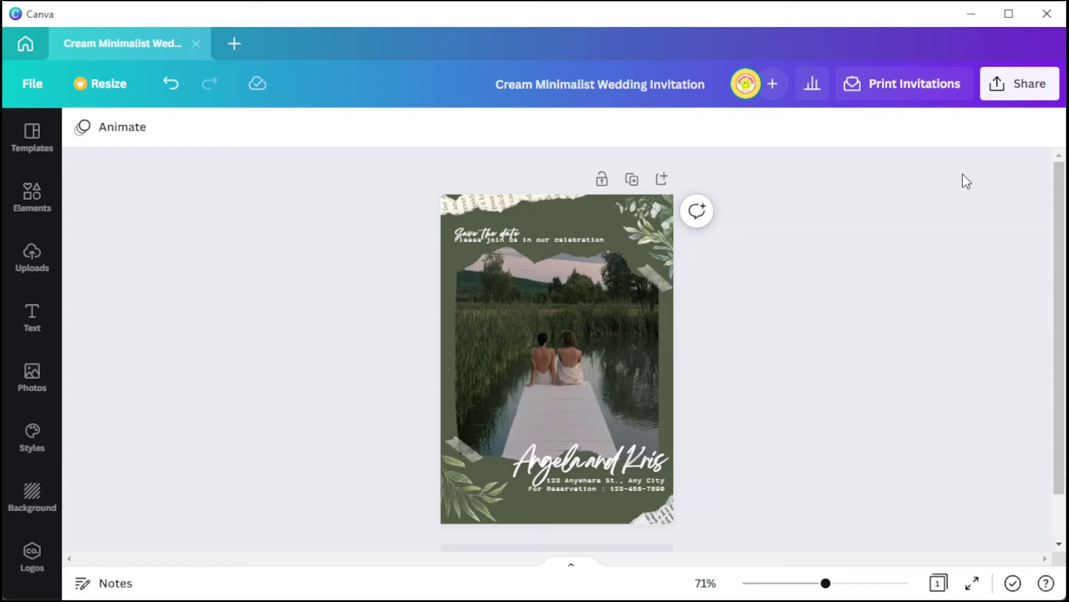
Set up a print order of 50 invitations on Deluxe paper with a gloss finish.
{"action": "left_click", "coordinate": [928, 88]}
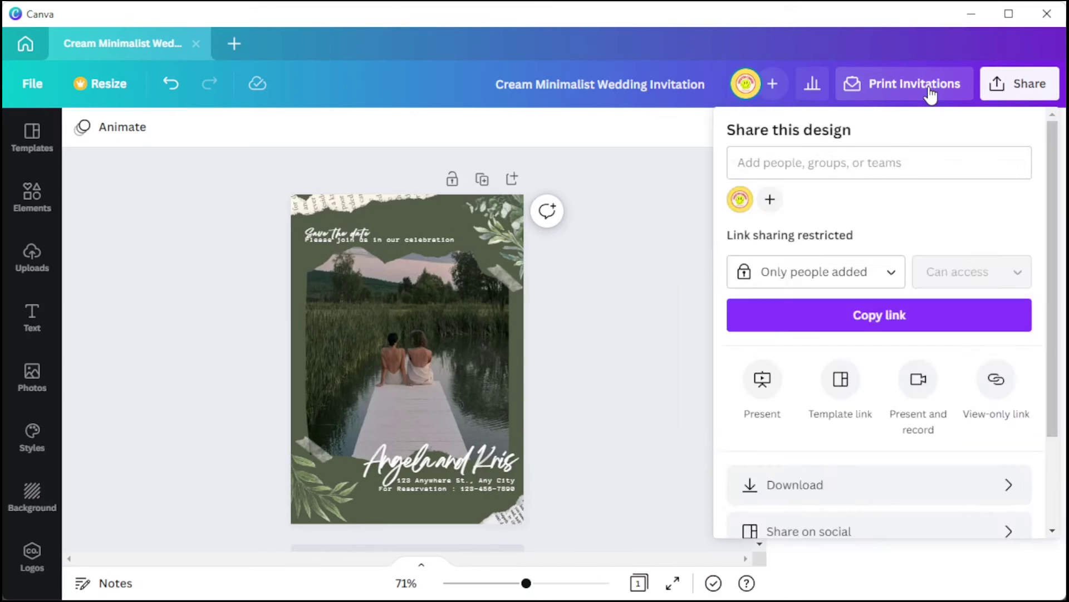
{"action": "scroll", "coordinate": [920, 409], "scroll_direction": "down", "scroll_amount": 4}
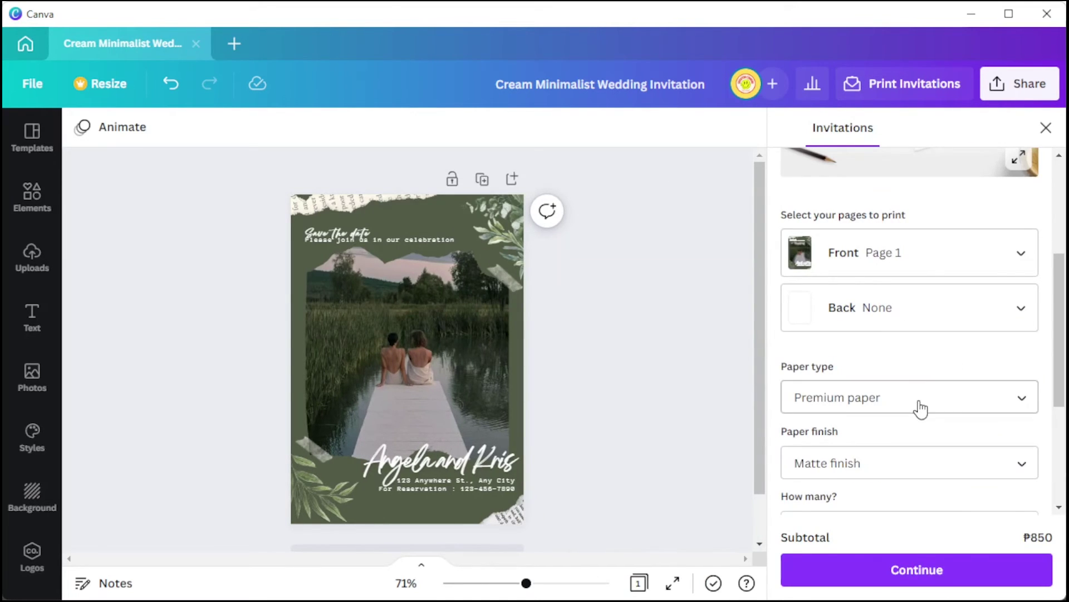
{"action": "left_click", "coordinate": [921, 410]}
{"action": "left_click", "coordinate": [919, 441]}
{"action": "scroll", "coordinate": [891, 412], "scroll_direction": "down", "scroll_amount": 4}
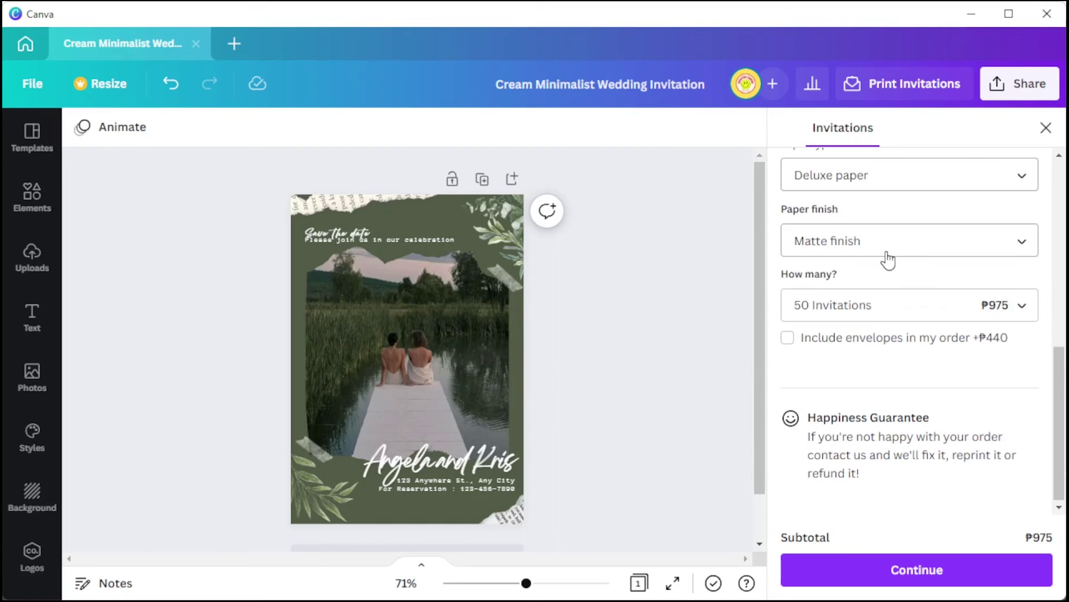
{"action": "left_click", "coordinate": [888, 259]}
{"action": "left_click", "coordinate": [869, 310]}
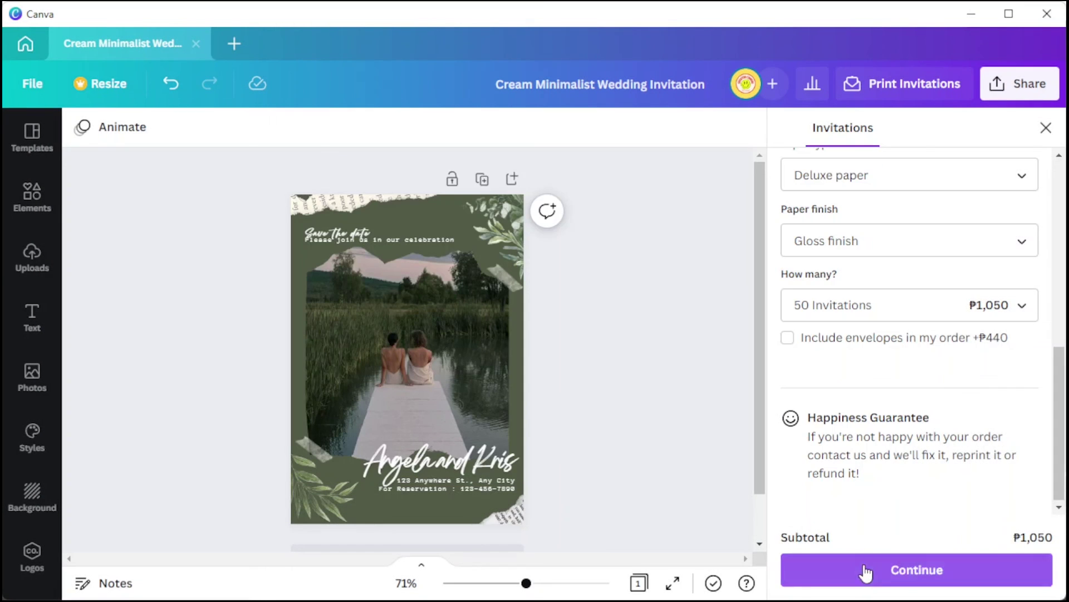
Go through the print checks and proof-read to checkout's shipping details, then exit the print panel.
{"action": "left_click", "coordinate": [870, 568]}
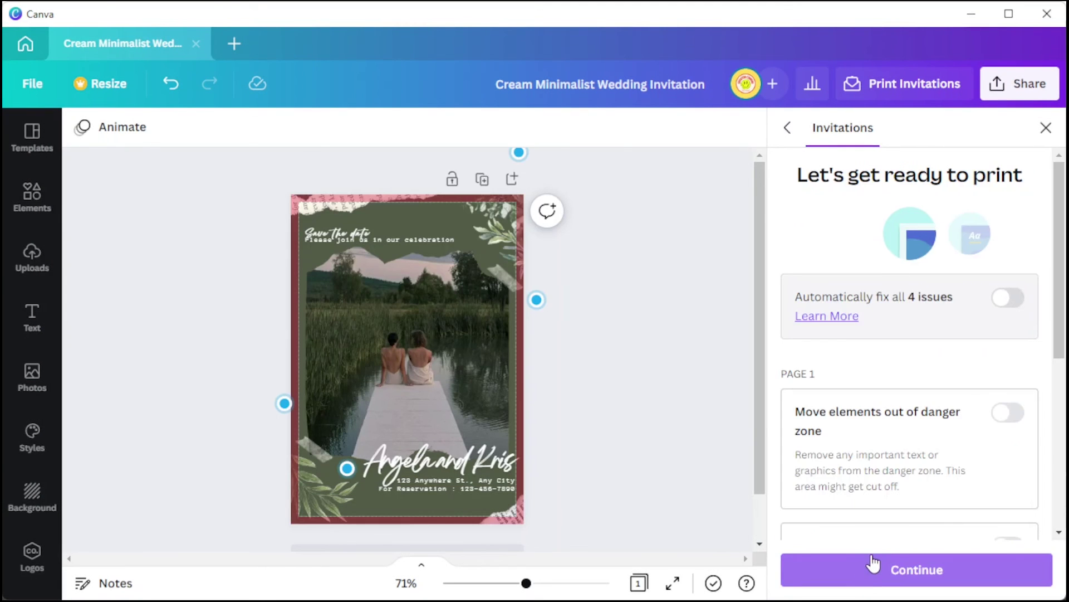
{"action": "scroll", "coordinate": [897, 507], "scroll_direction": "down", "scroll_amount": 3}
{"action": "left_click", "coordinate": [930, 568]}
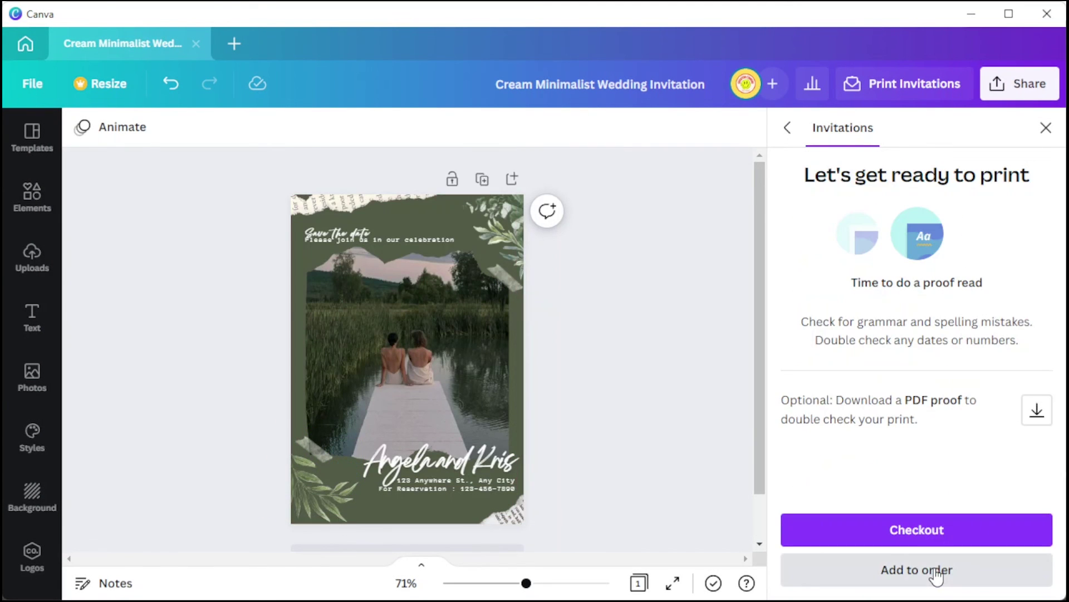
{"action": "left_click", "coordinate": [937, 571]}
{"action": "scroll", "coordinate": [997, 384], "scroll_direction": "down", "scroll_amount": 2}
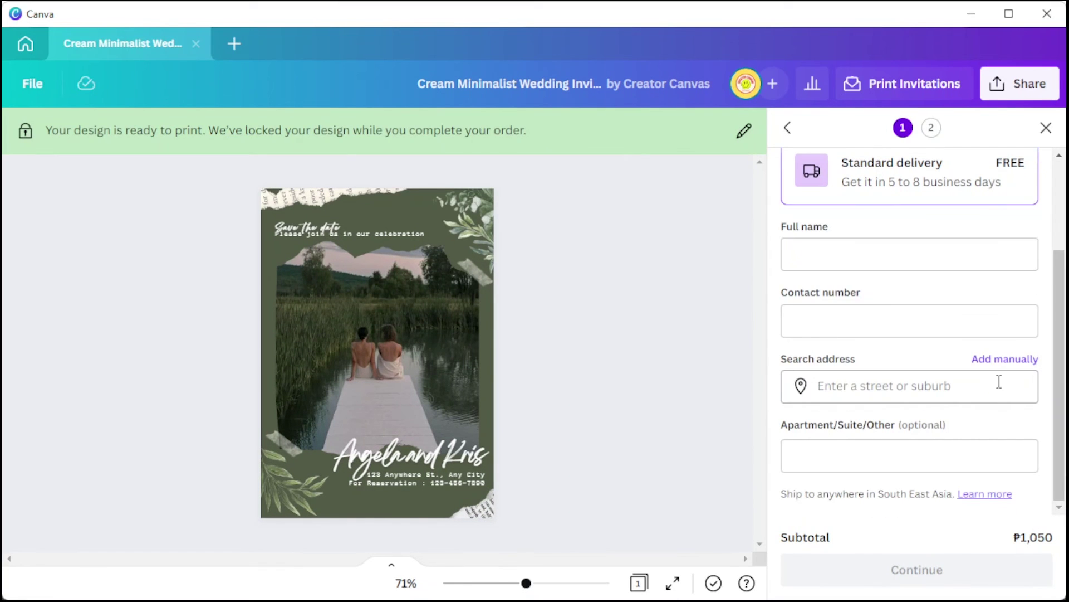
{"action": "scroll", "coordinate": [988, 399], "scroll_direction": "up", "scroll_amount": 2}
{"action": "left_click", "coordinate": [1039, 129]}
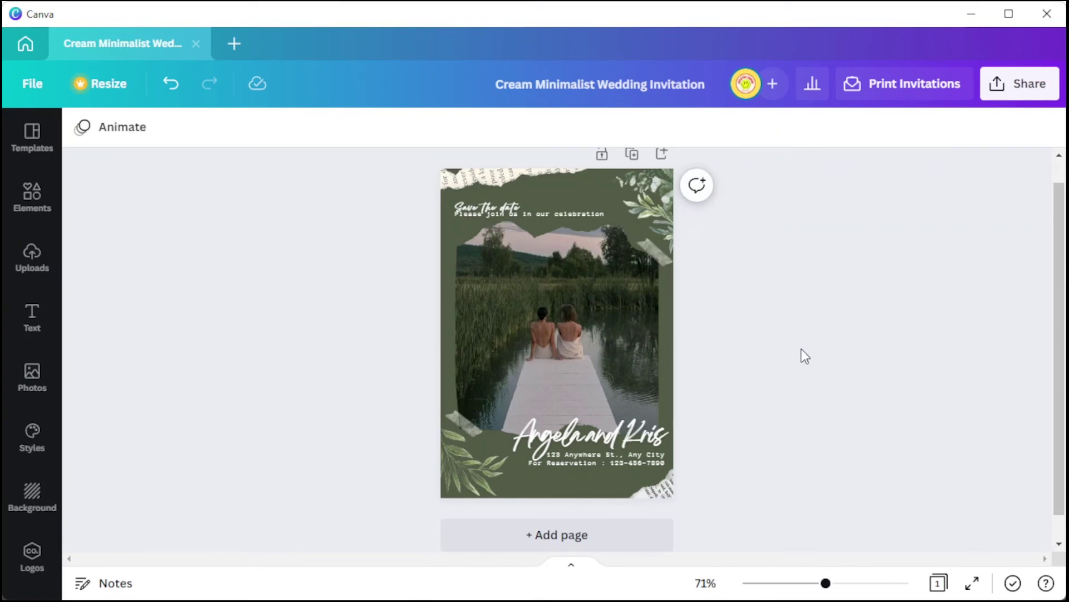